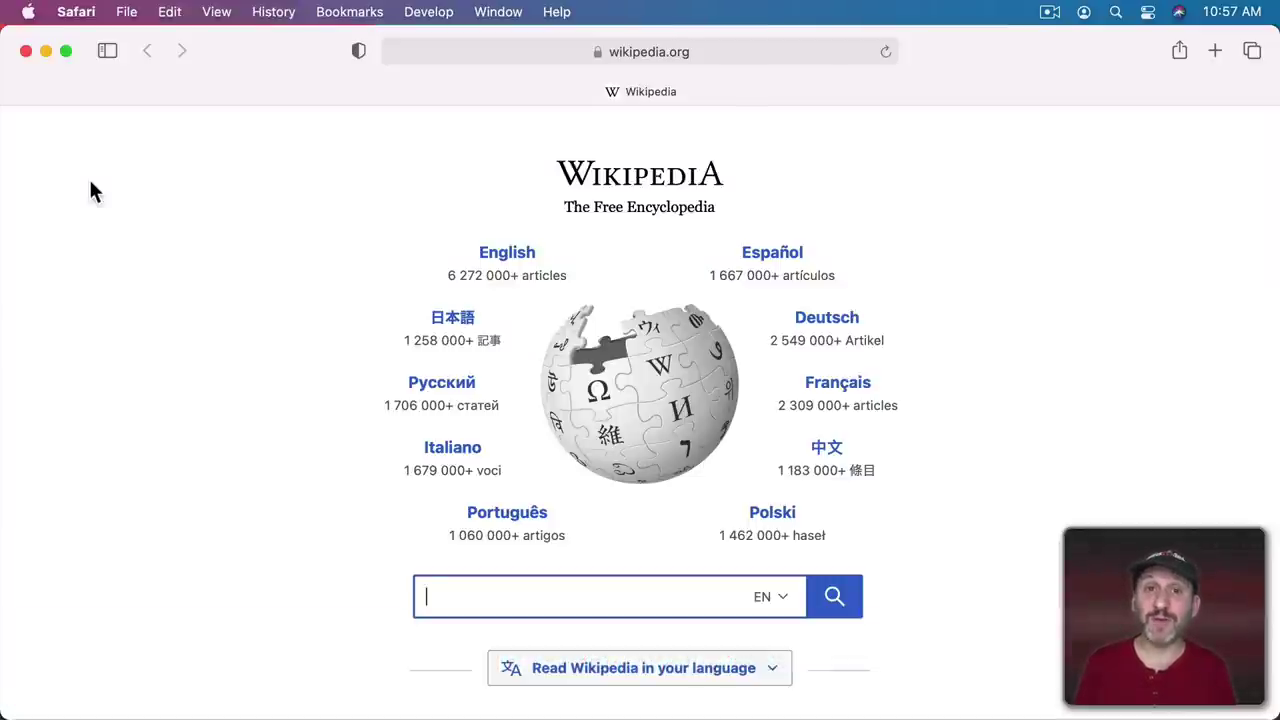
Open Safari's preferences to view the General settings, and close the preferences window.
left_click(72, 10)
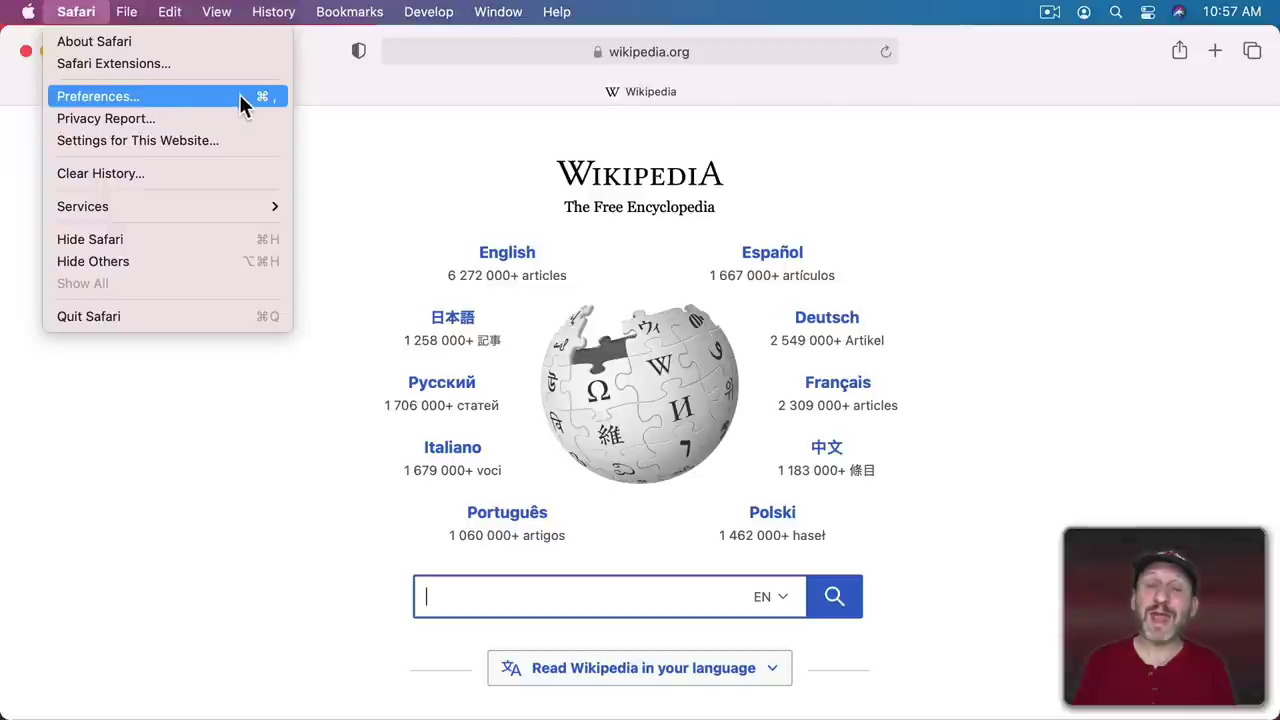
key("Escape")
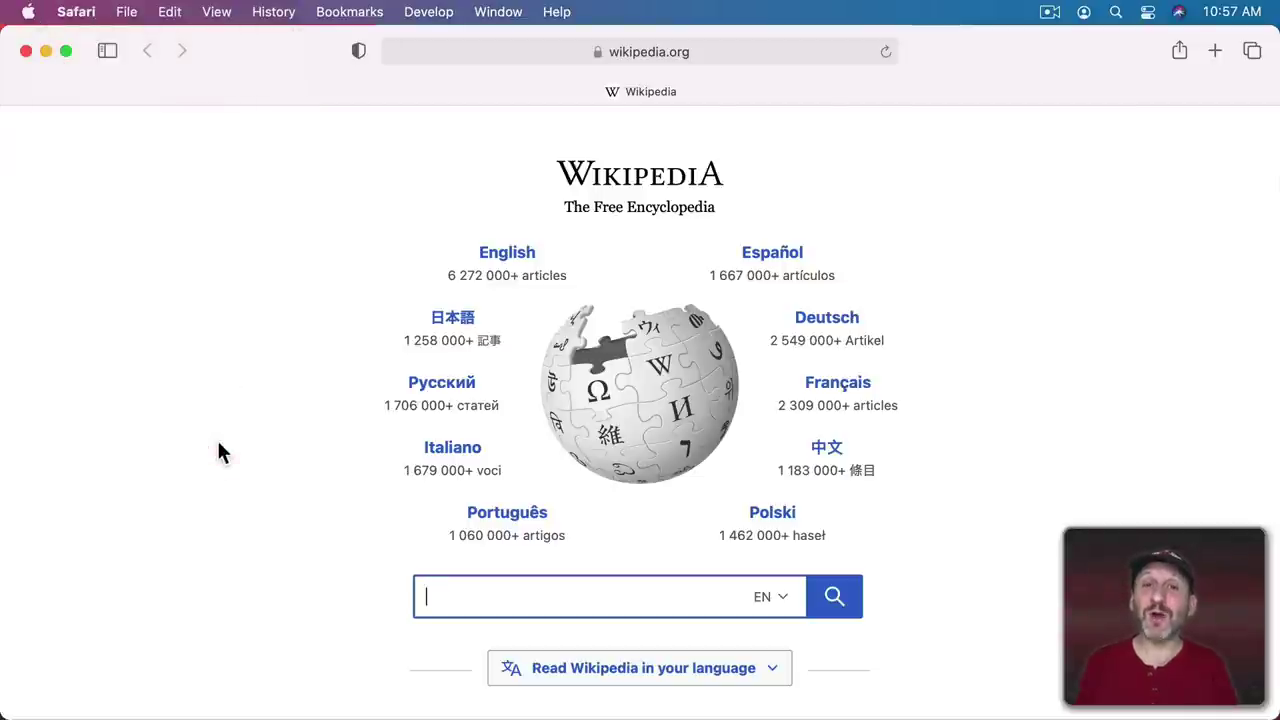
key("super")
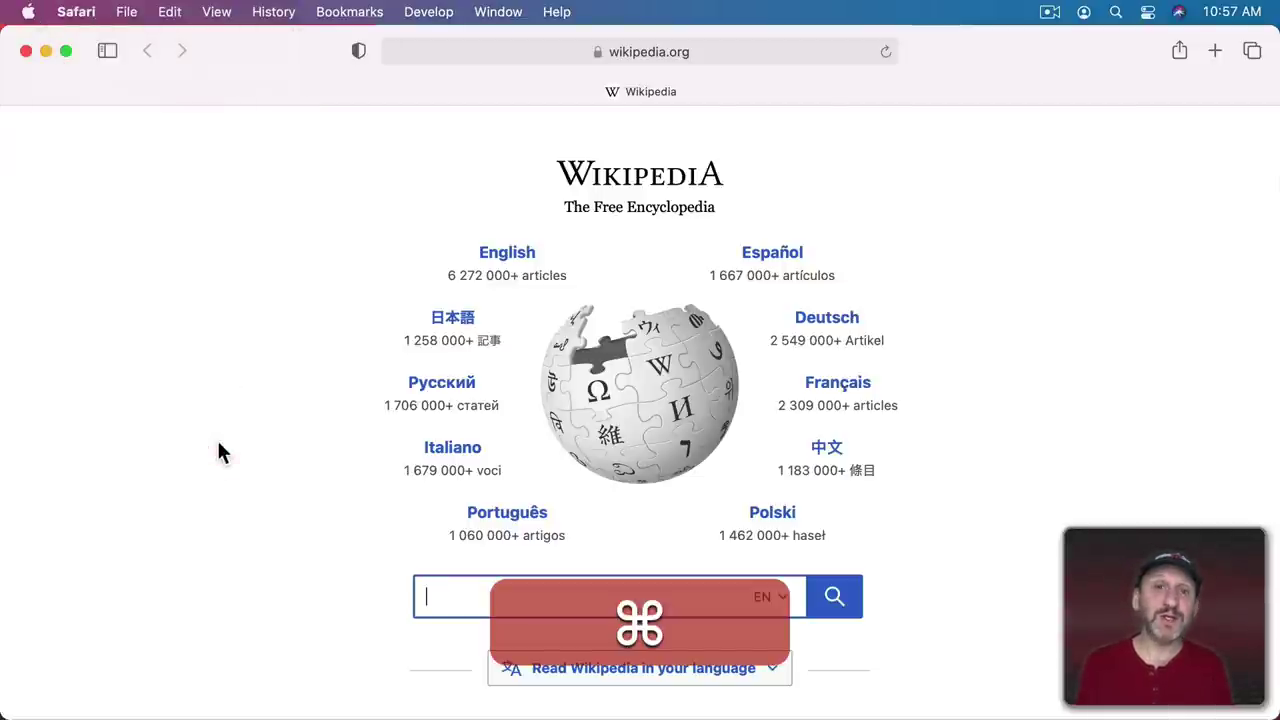
key("super+comma")
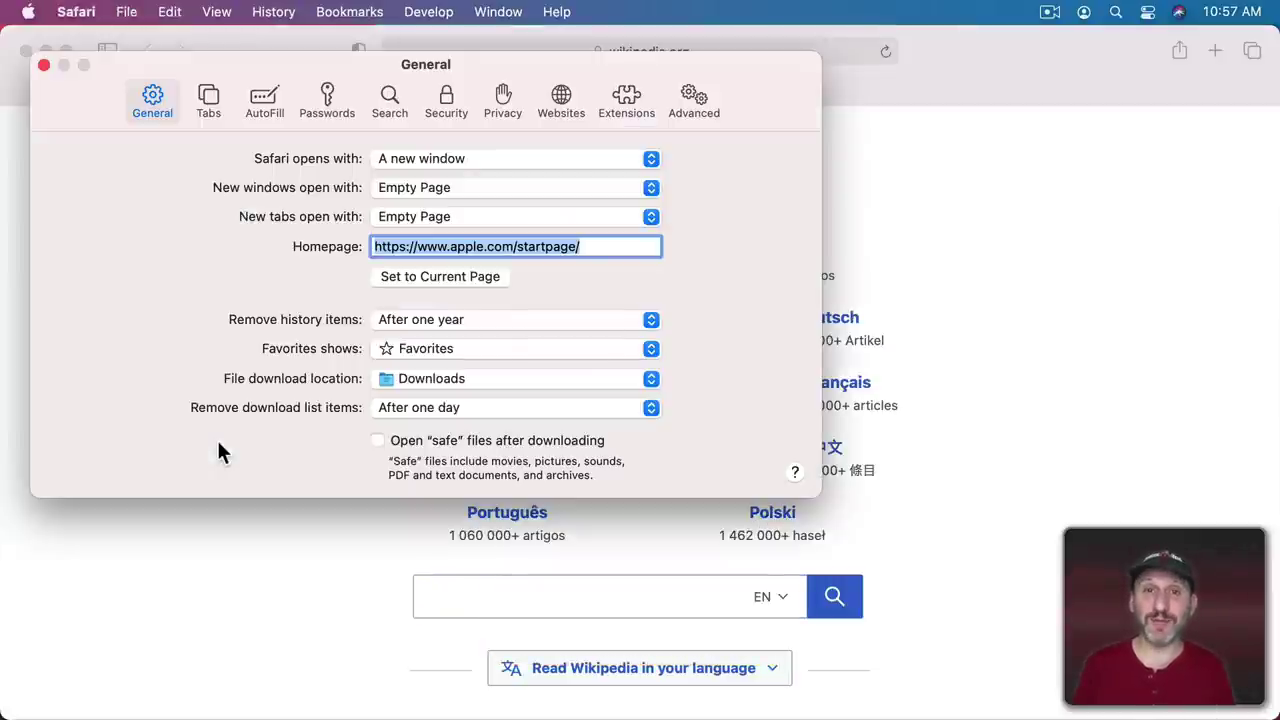
key("super+w")
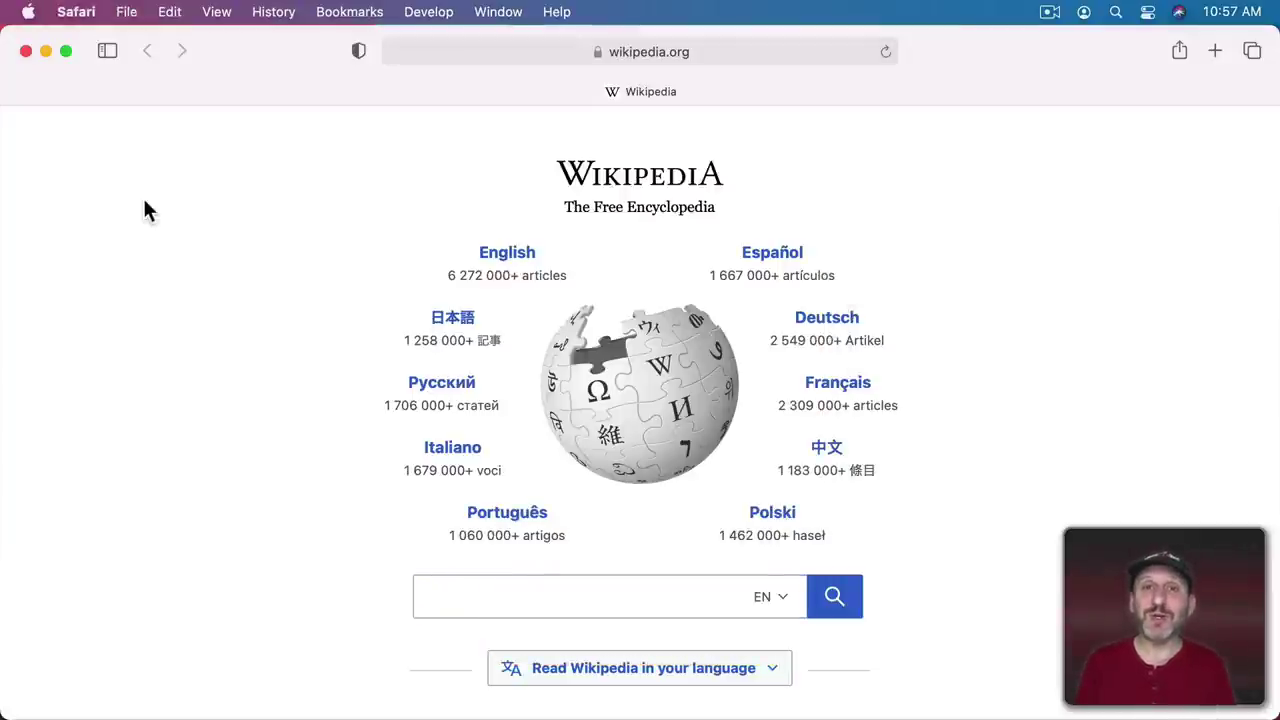
Cycle through the running apps with the app switcher and return to Safari.
key("super+Tab")
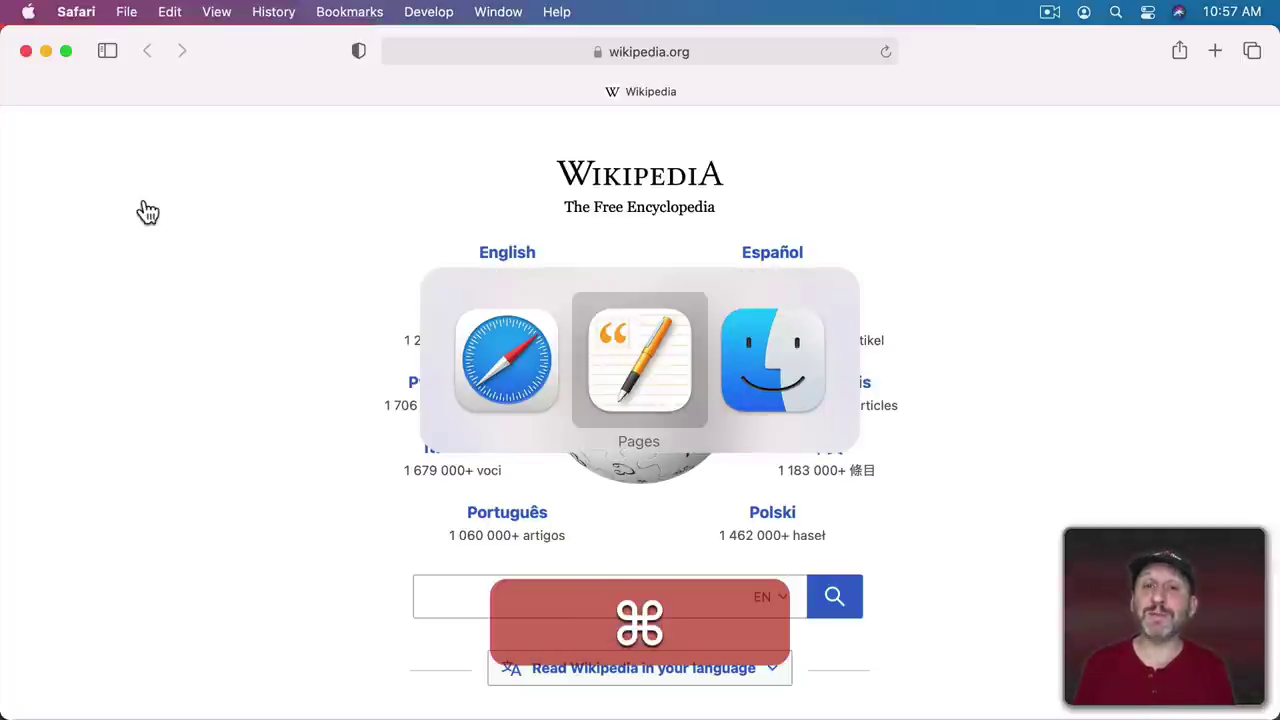
key("super+Tab")
key("super+Tab")
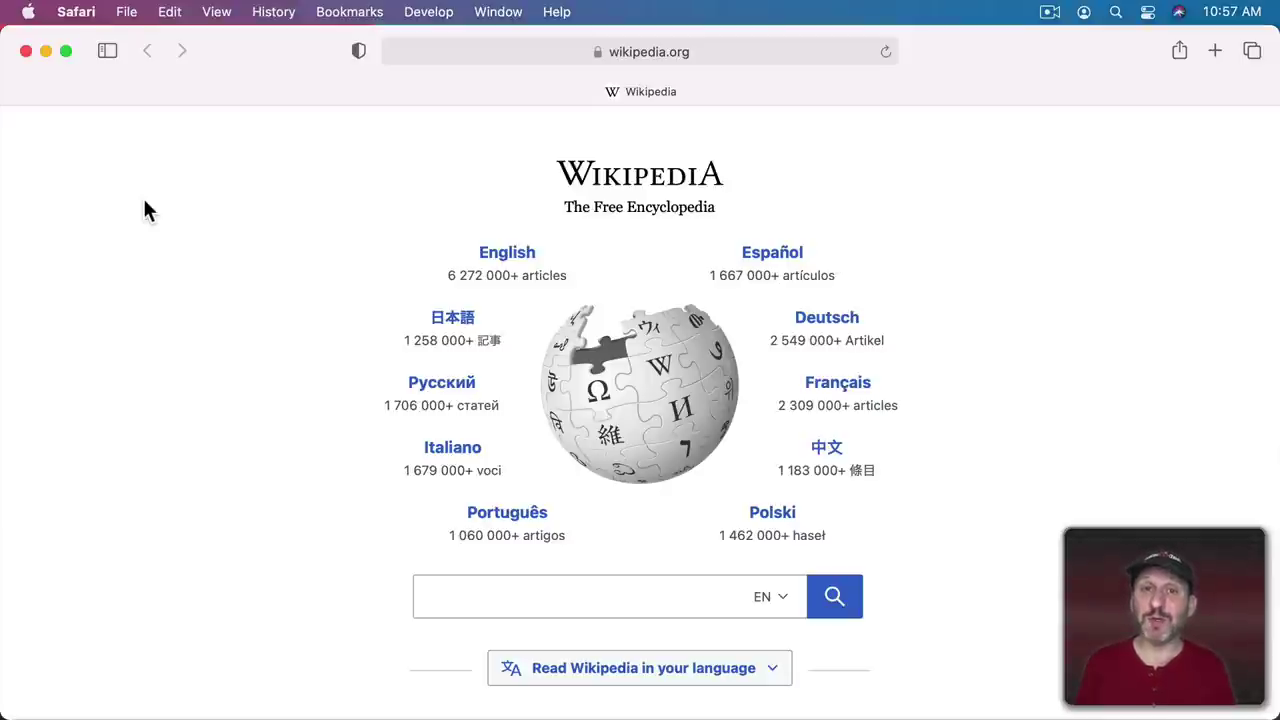
Open a new blank browser window and offset it so the Wikipedia window shows behind it.
left_click(128, 12)
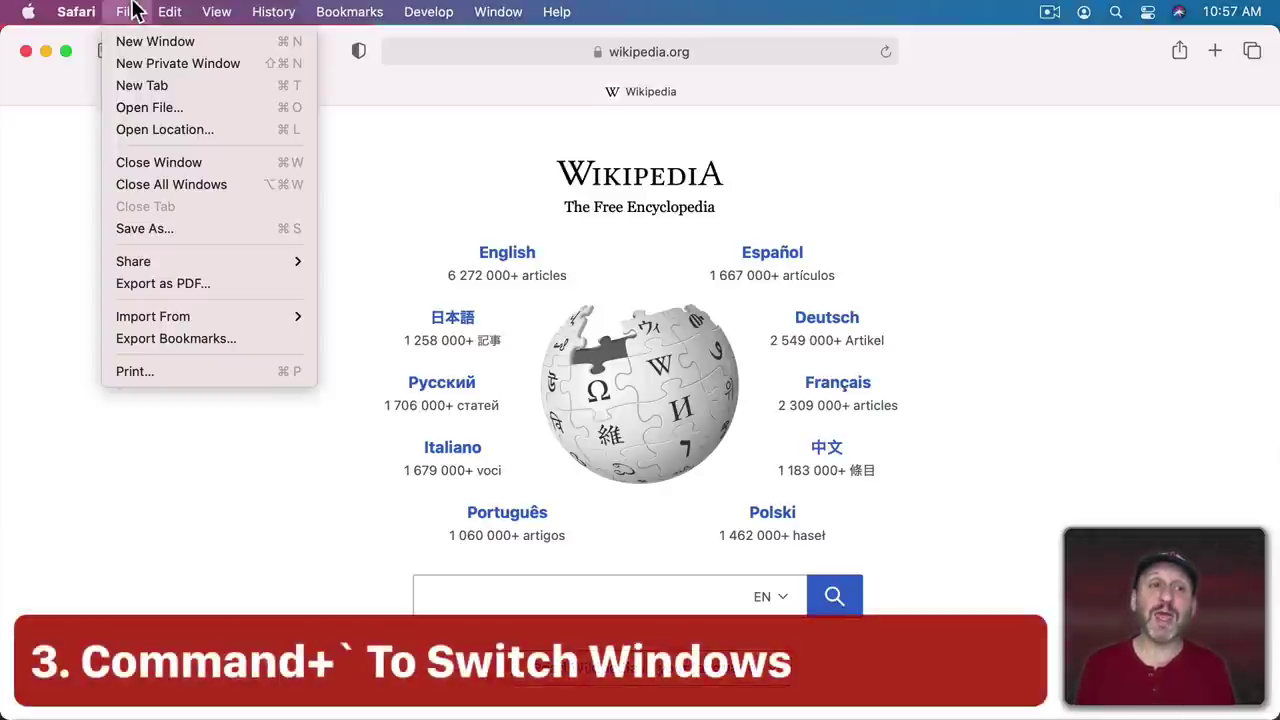
left_click(143, 43)
left_click_drag(74, 38, 264, 100)
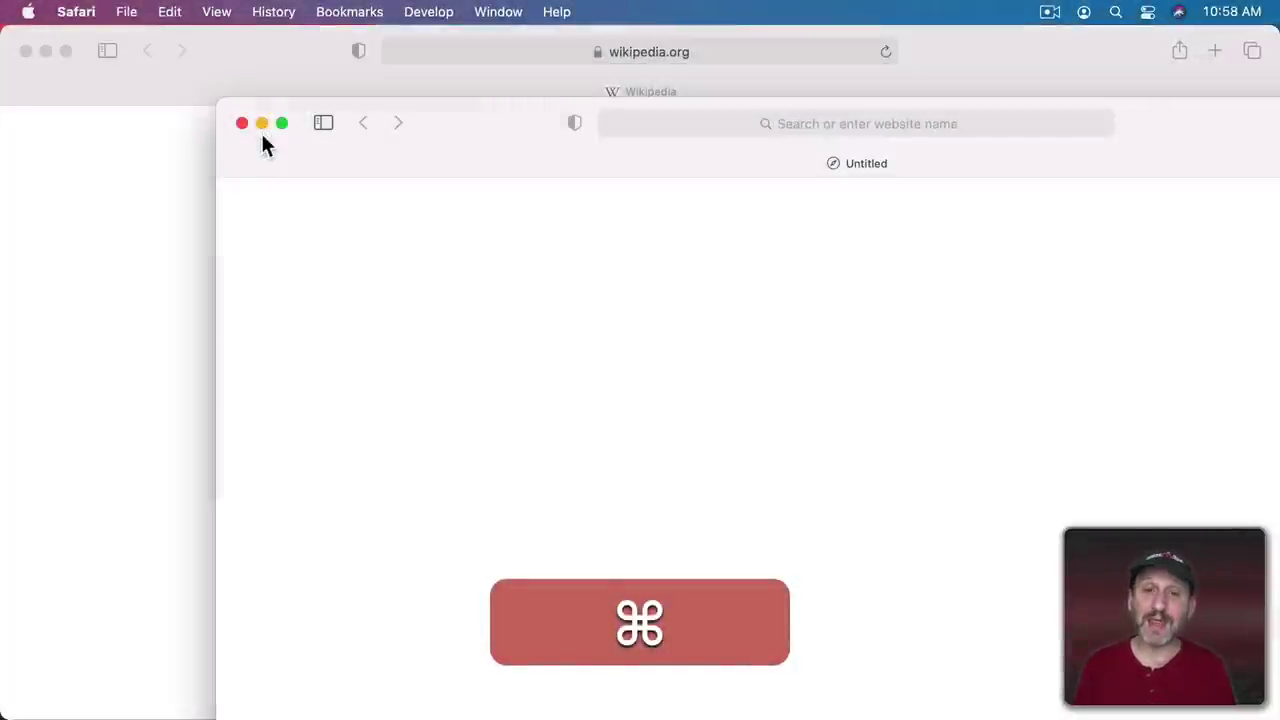
Switch back and forth between the two Safari windows, ending on the Wikipedia window.
key("super+grave")
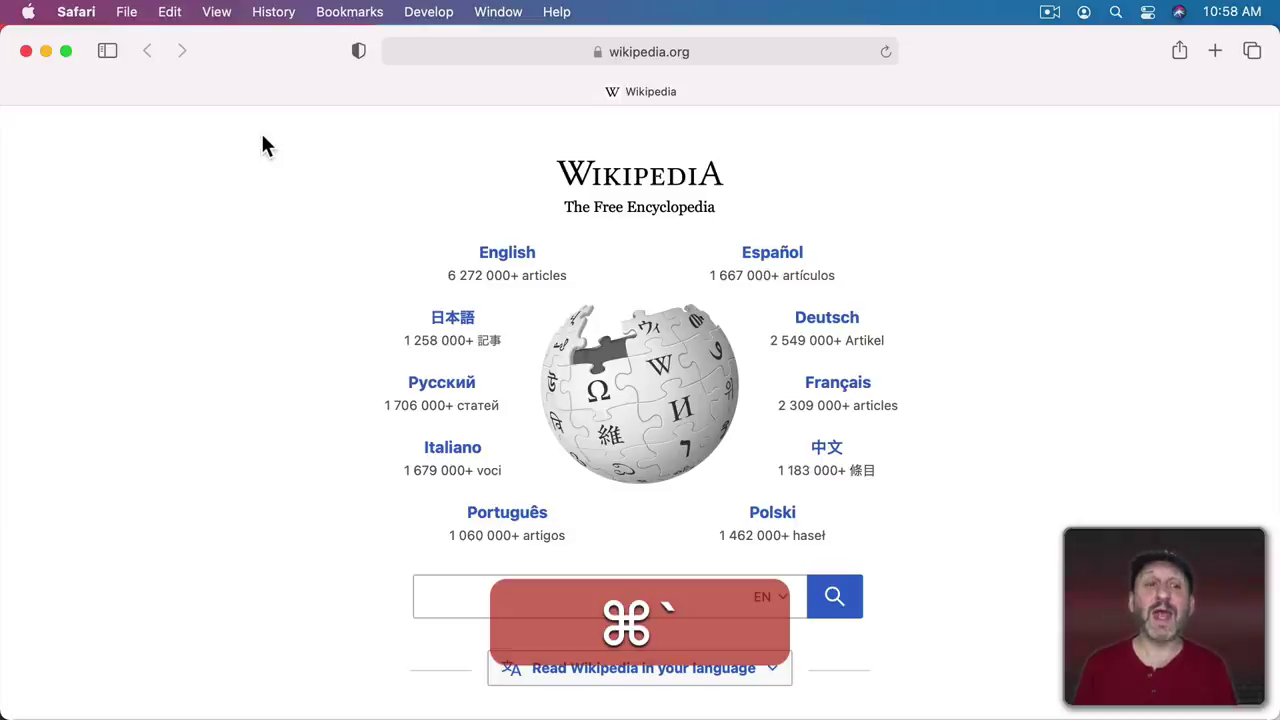
key("super+grave")
key("super+grave")
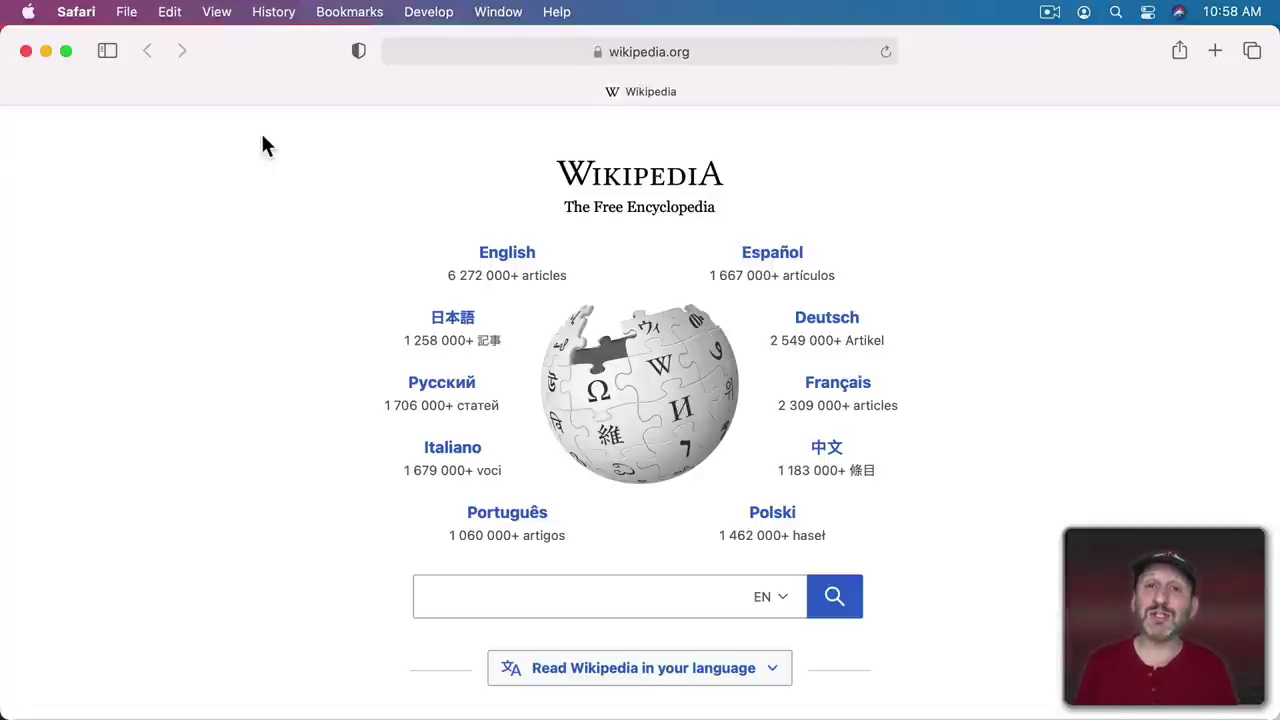
Hide Safari so the Alice.pages document behind it is in front.
left_click(82, 11)
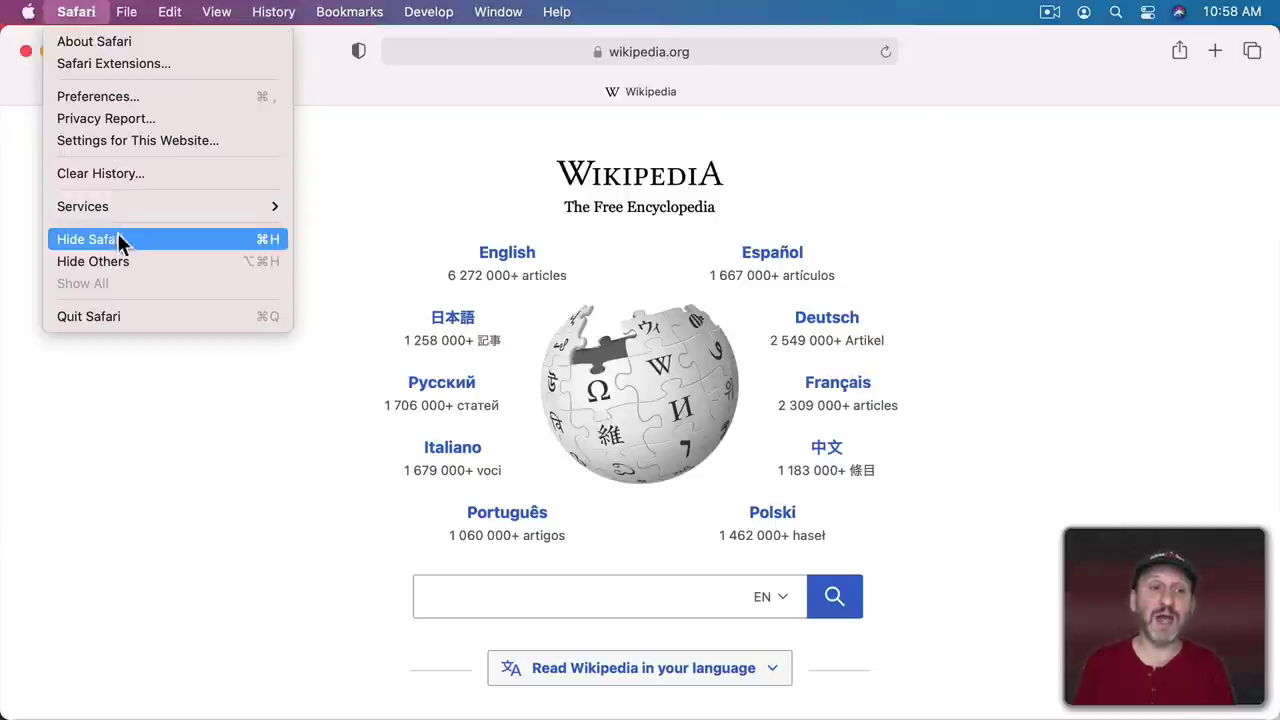
left_click(278, 436)
key("super+h")
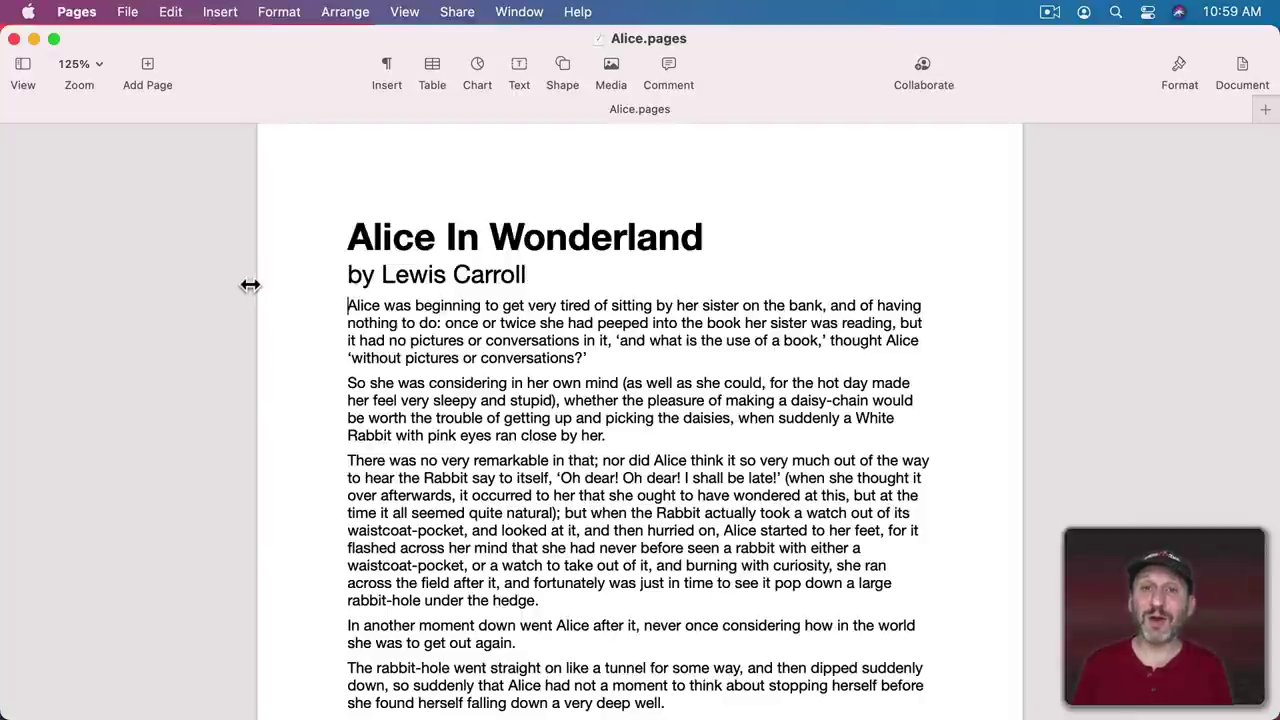
Switch from Pages back to Safari and hide Safari again.
key("super+Tab")
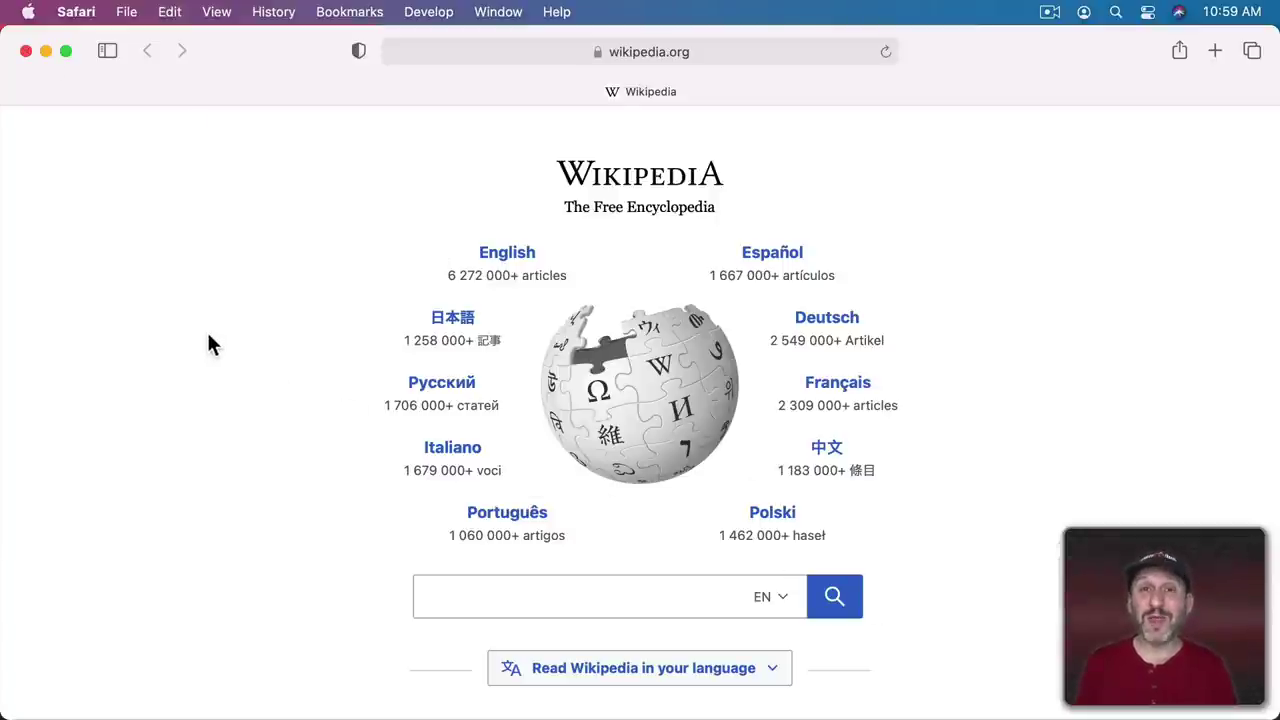
key("super")
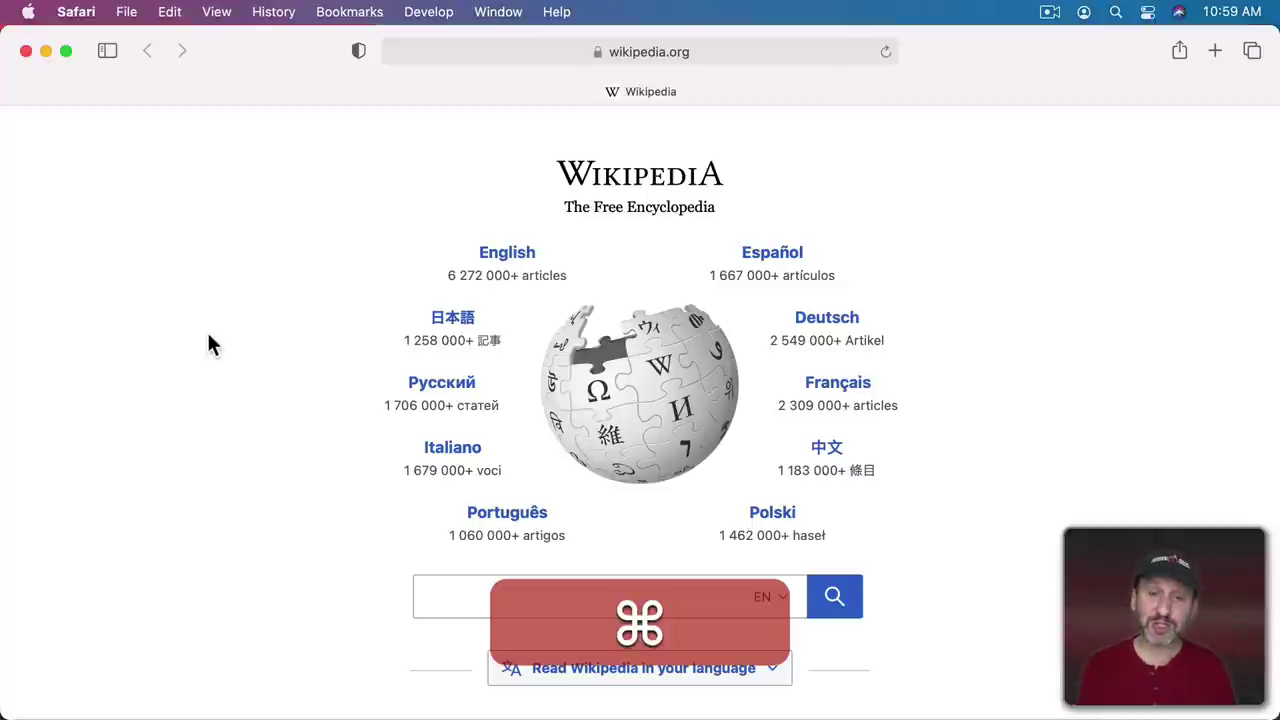
key("super+h")
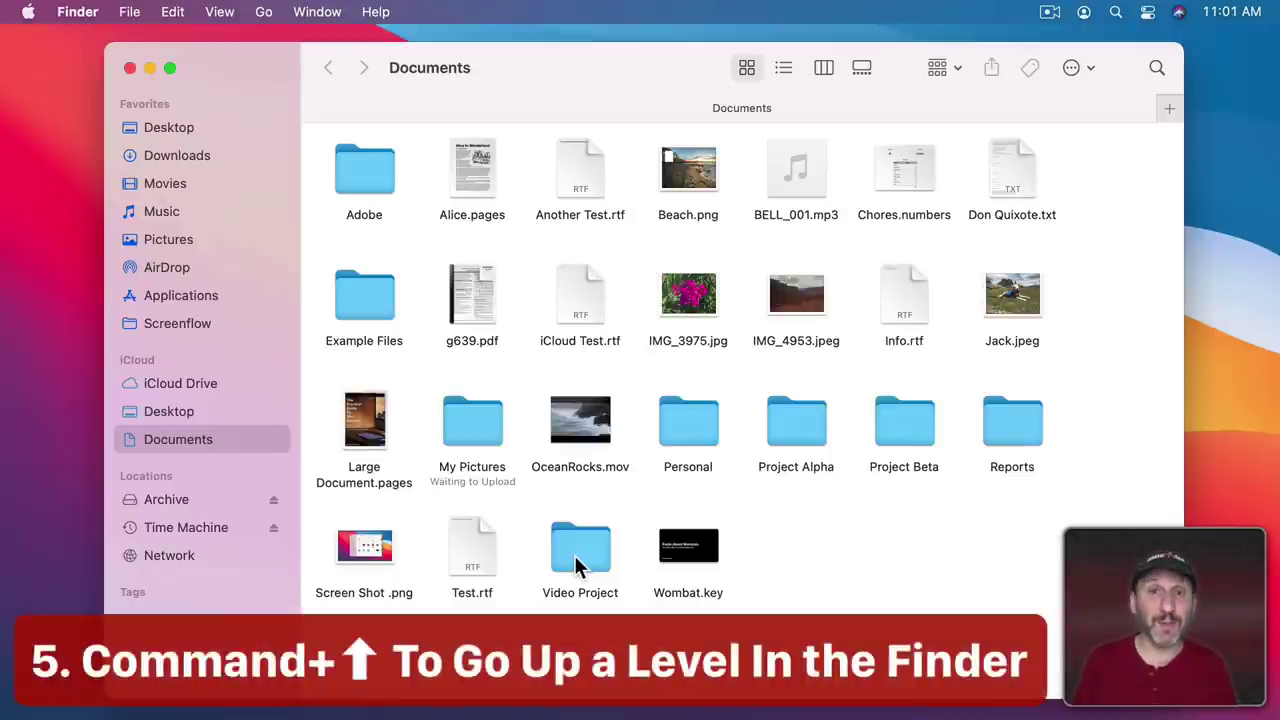
Open the Example Files folder in Finder and go back up to its enclosing Documents folder.
double_click(363, 305)
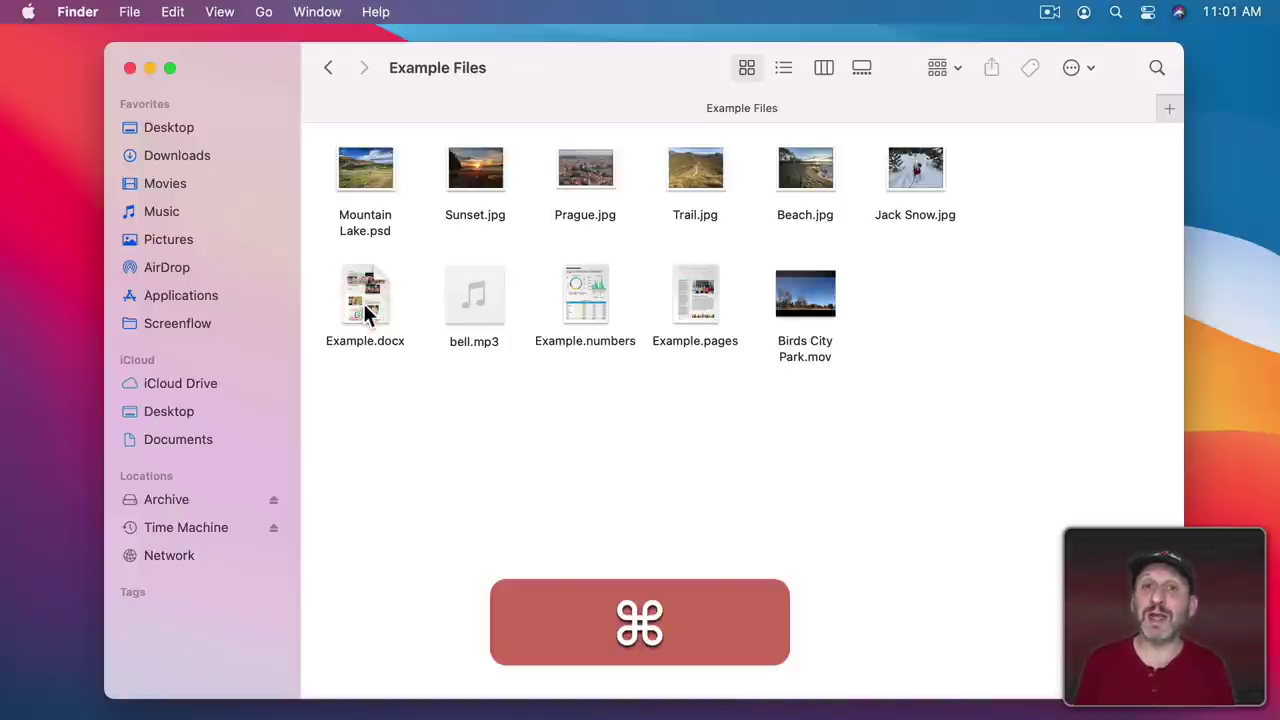
key("super+Up")
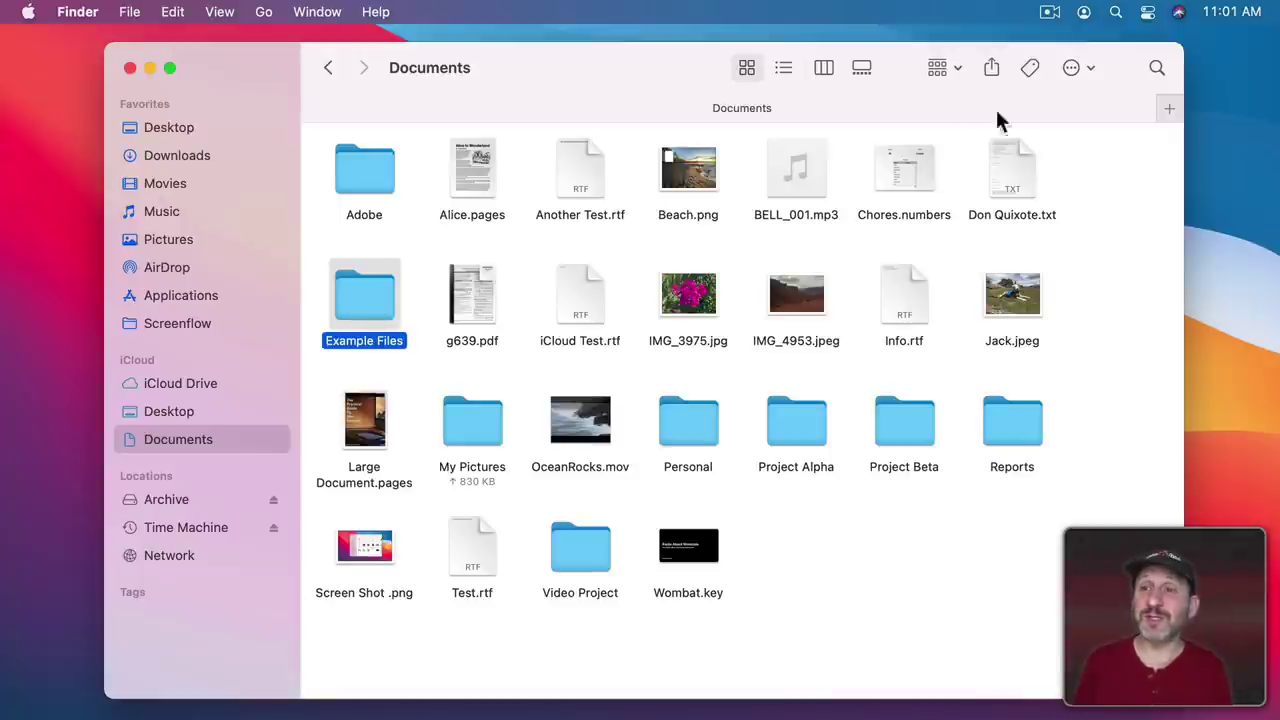
Search Documents for "test" and reveal Friday Notes.rtf in its enclosing folder, closing that folder's window when done.
left_click(1156, 68)
type("test")
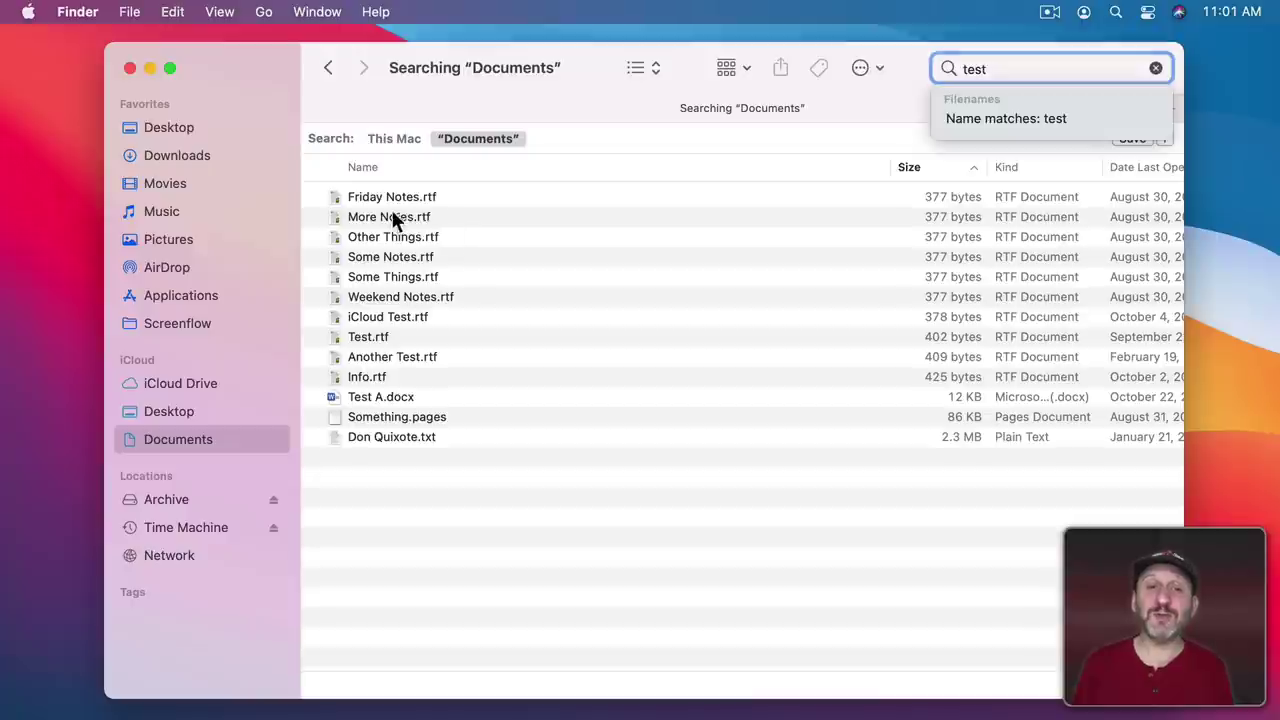
left_click(379, 197)
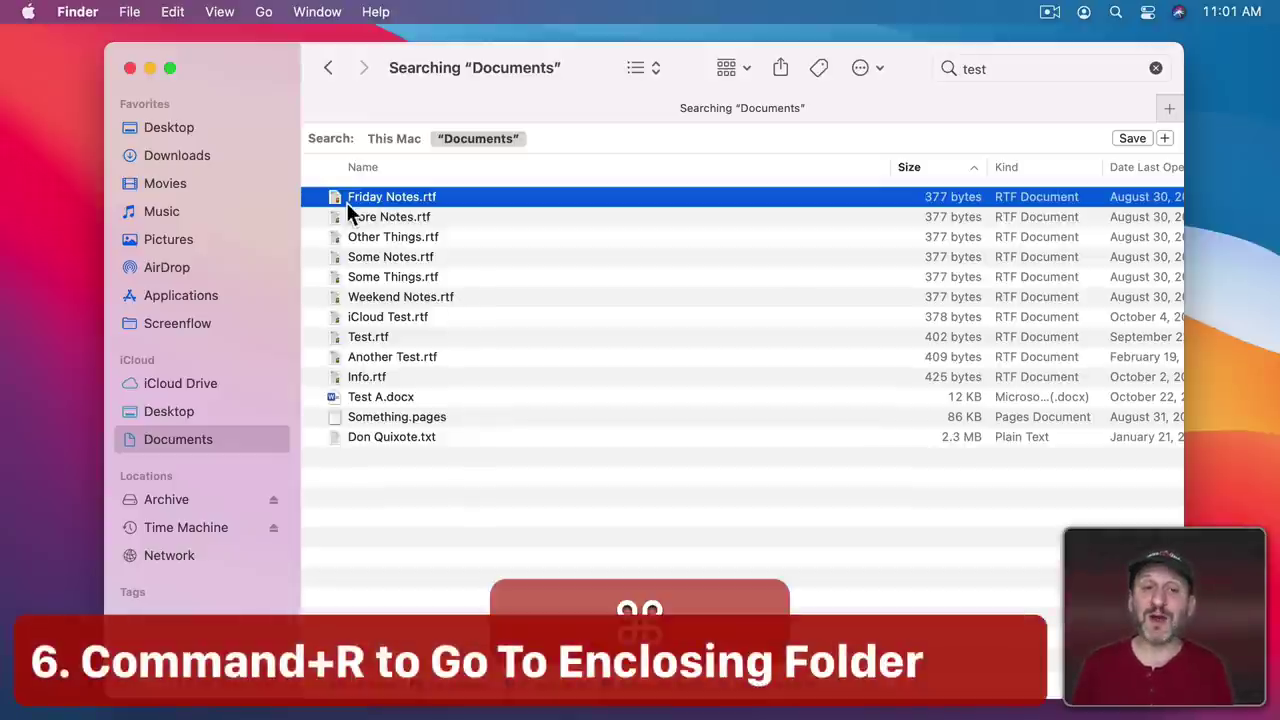
key("super+r")
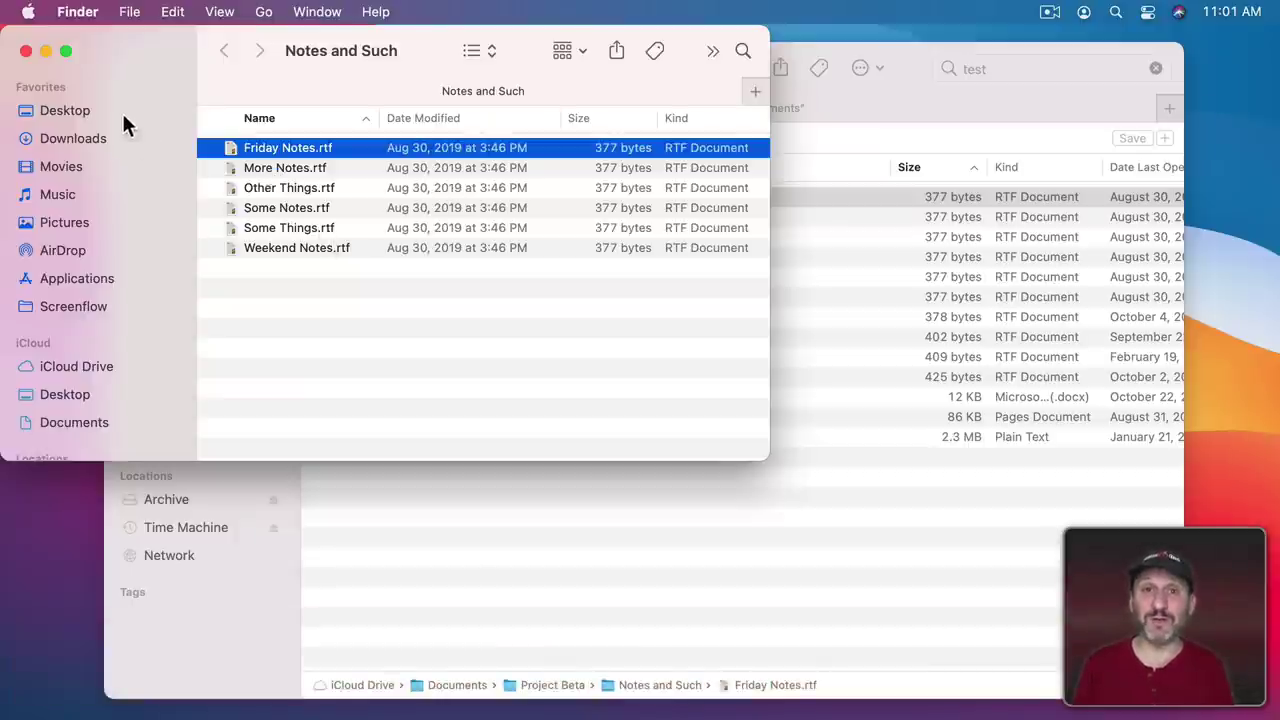
left_click(26, 50)
Search Spotlight for "test" and reveal the 2318M1Tests.pxd result in its enclosing folder.
key("super+space")
type("test")
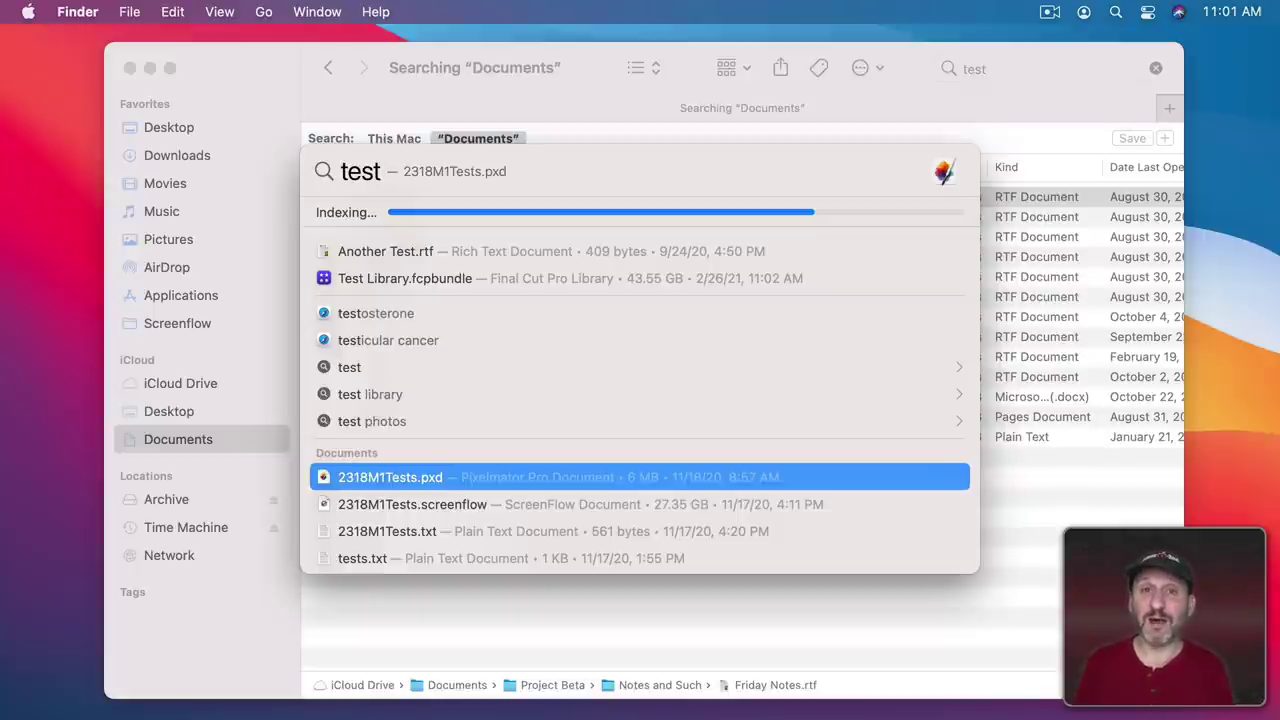
key("super+r")
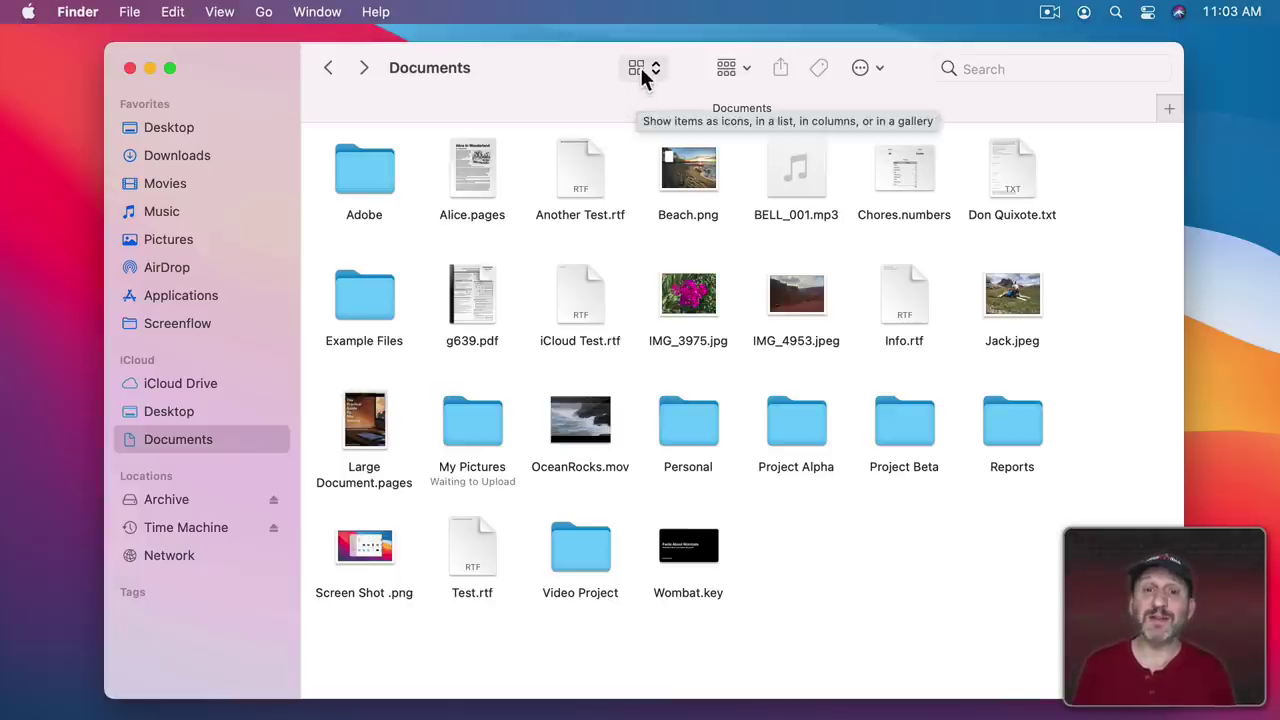
Show the Documents folder as a list.
left_click(640, 70)
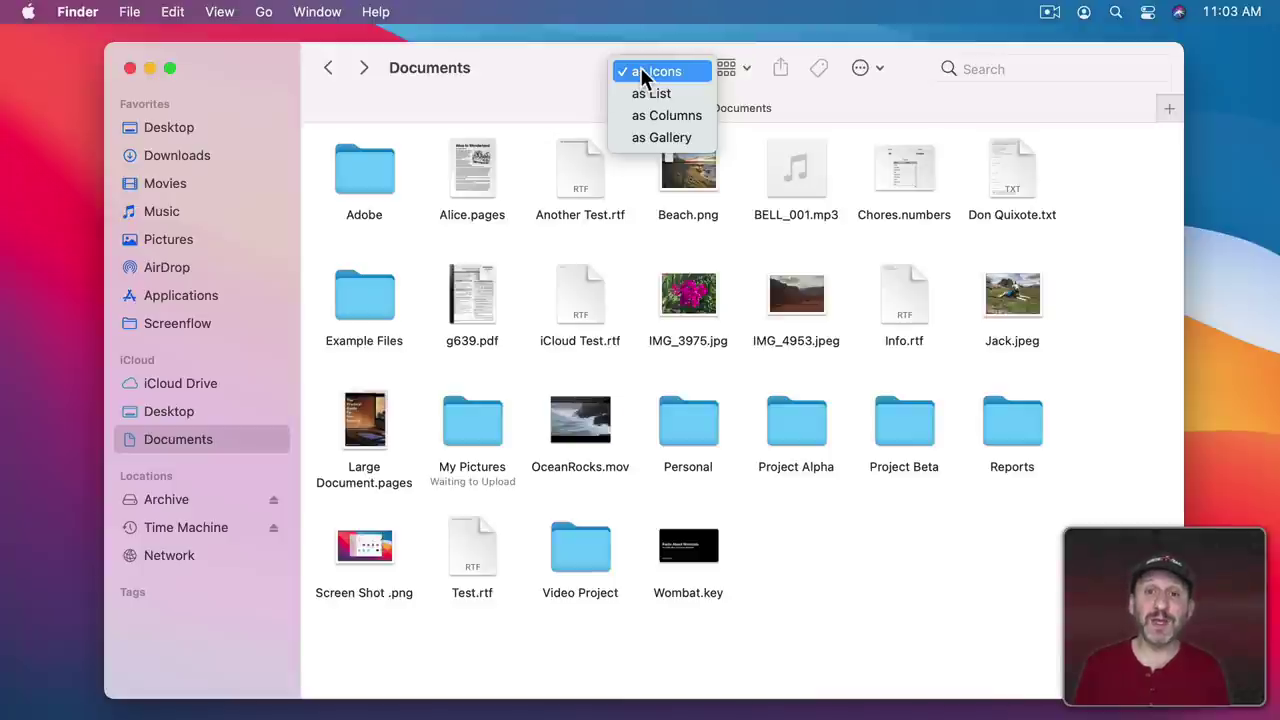
left_click(648, 93)
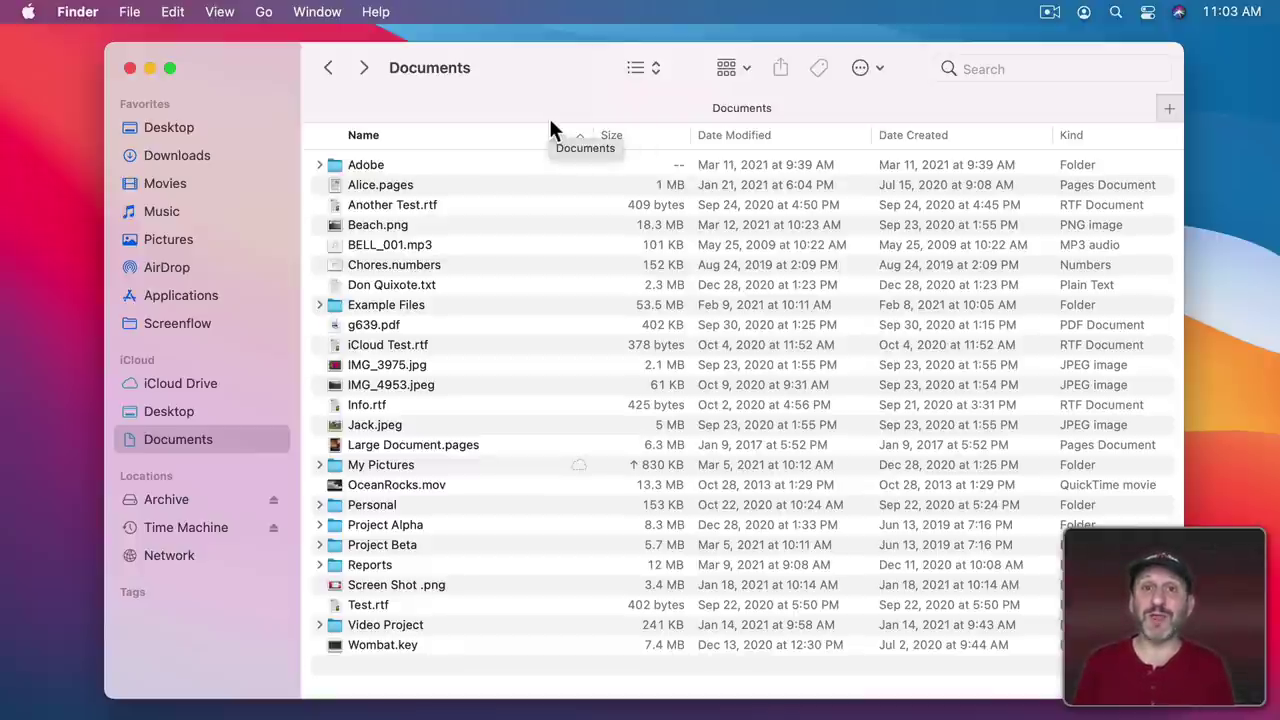
left_click(636, 68)
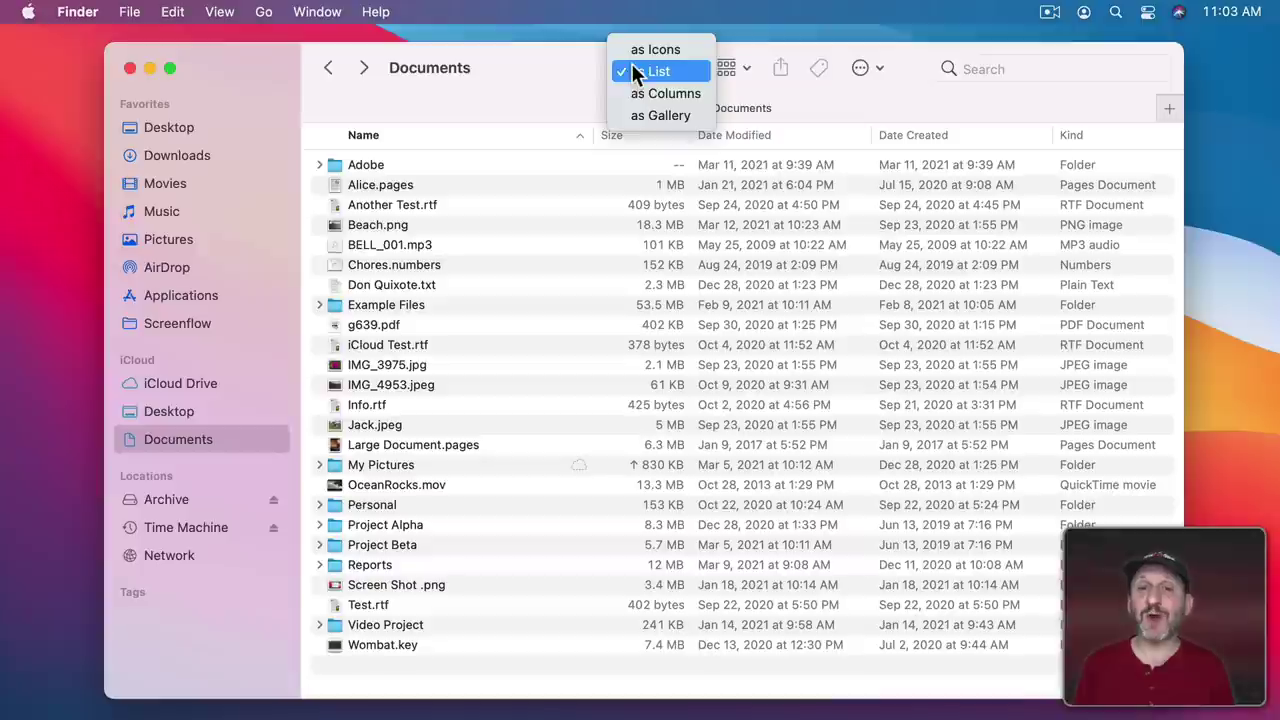
left_click(541, 62)
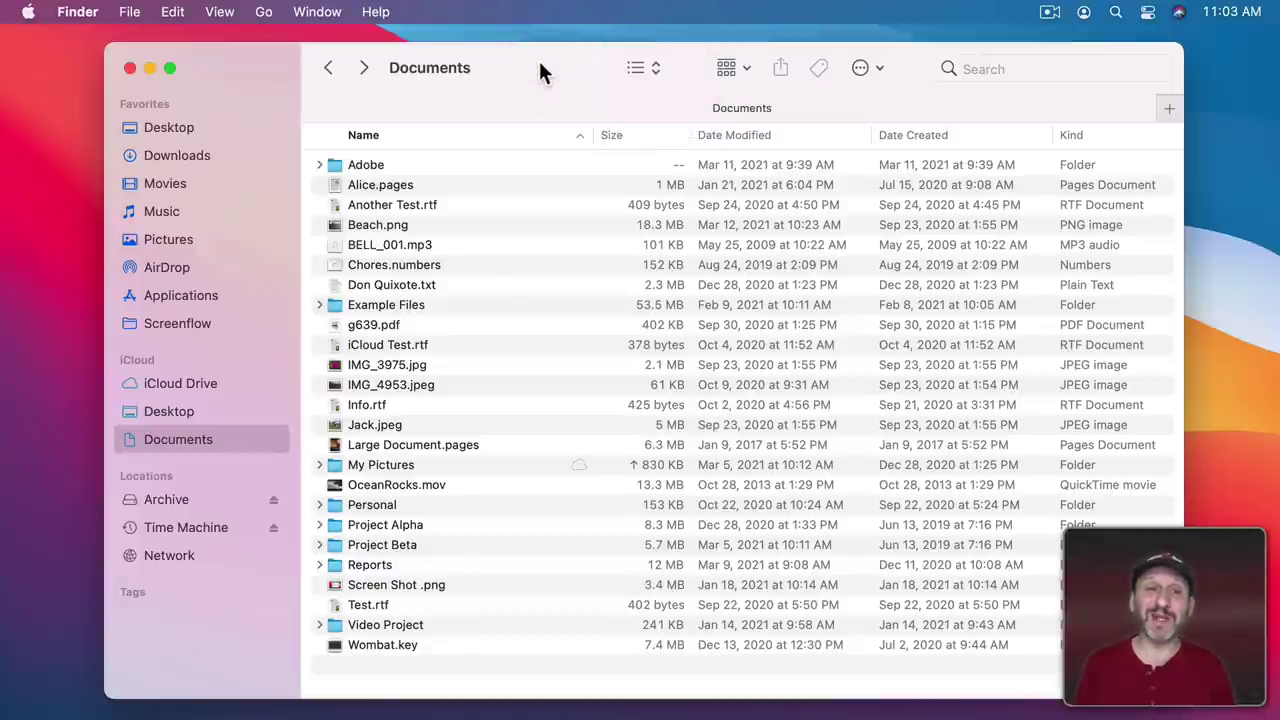
left_click(220, 12)
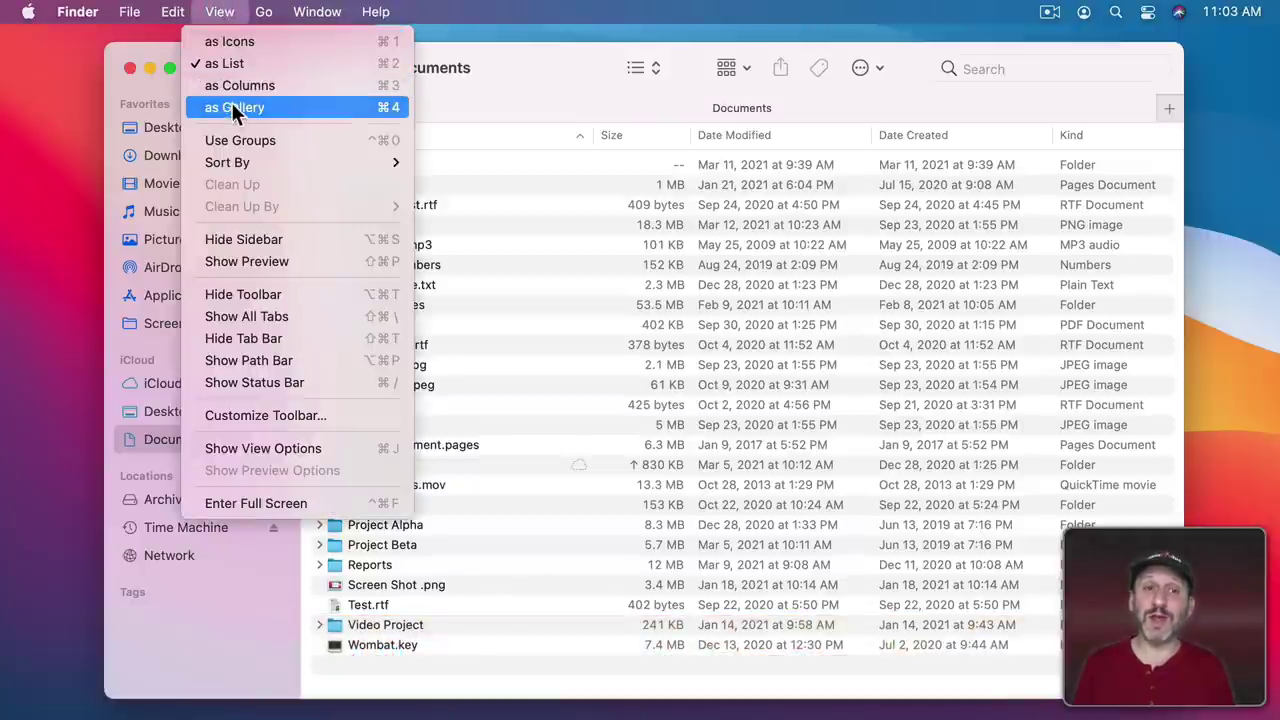
left_click(531, 69)
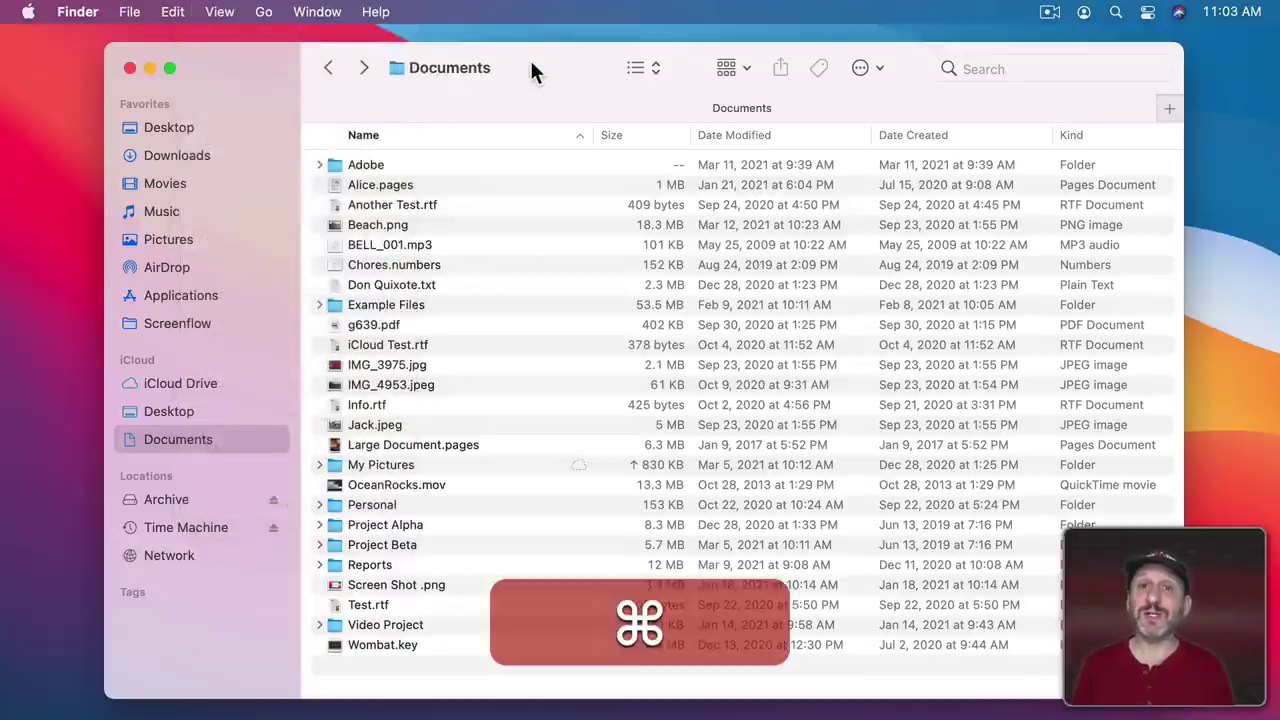
Cycle the Documents folder through the different Finder view modes and finish in icon view.
key("super+1")
key("super+3")
key("super+2")
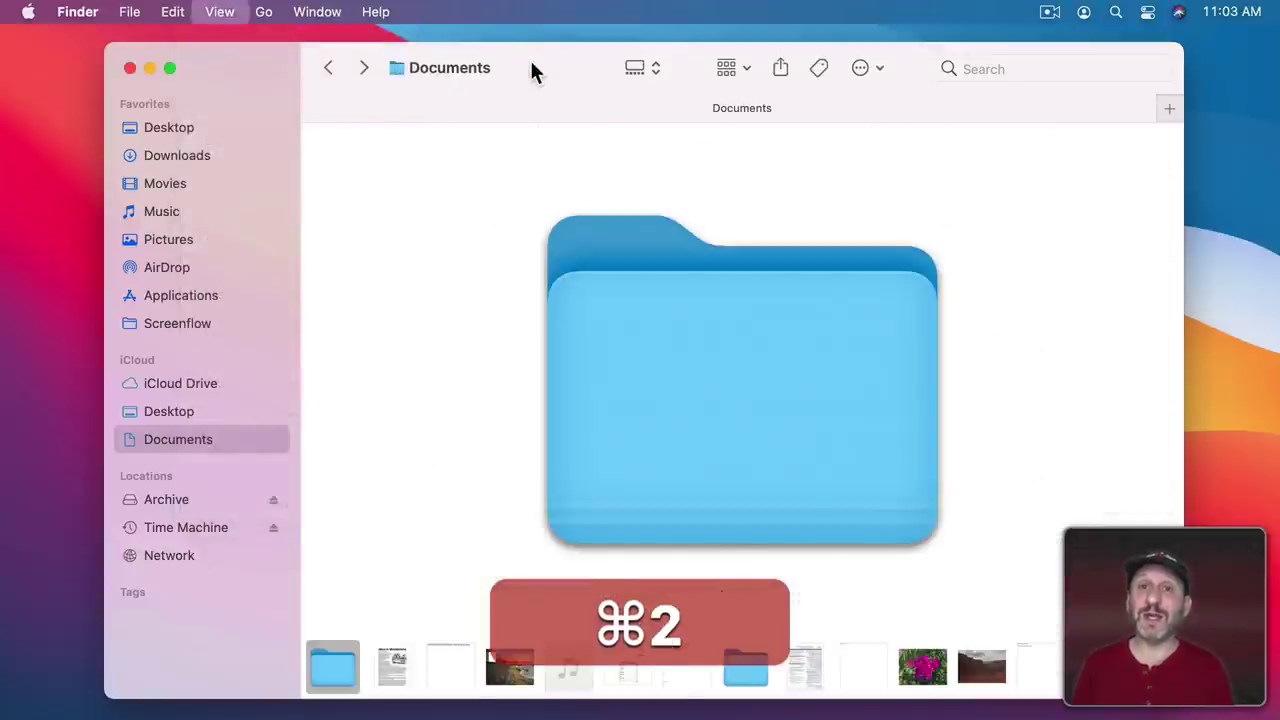
key("super+1")
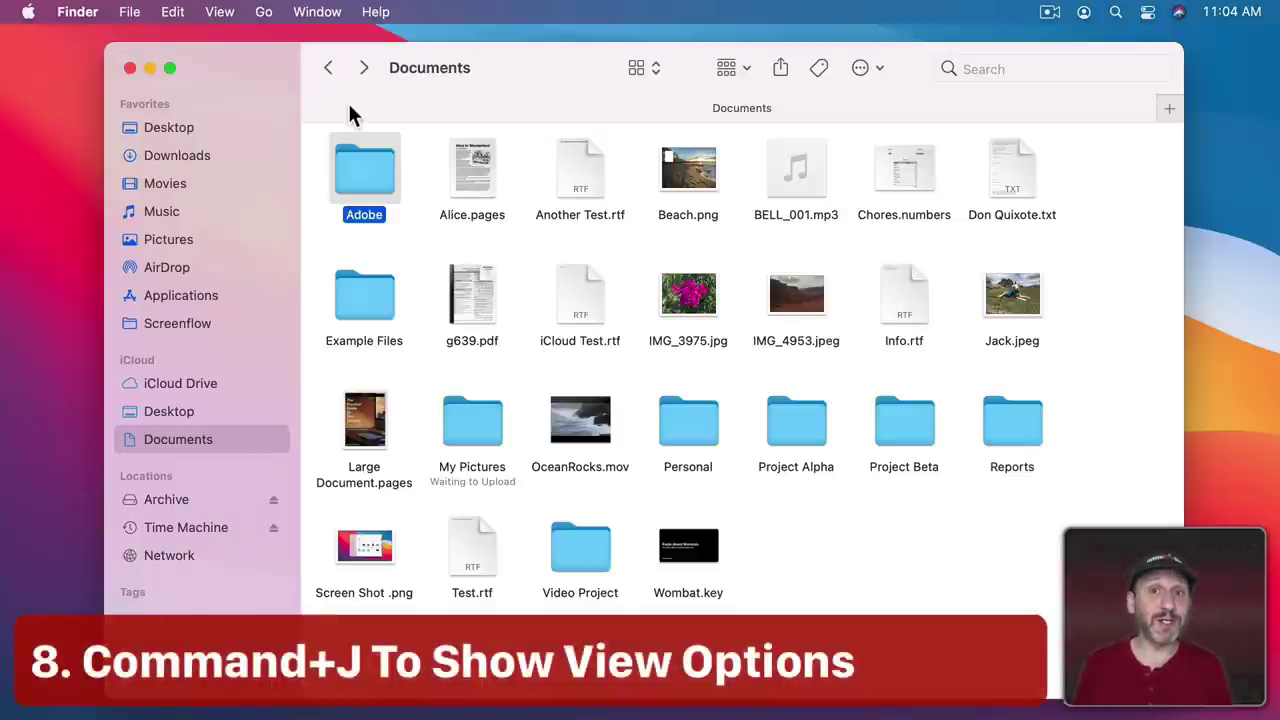
Open the view options for the Documents folder and switch the folder to list view.
left_click(219, 11)
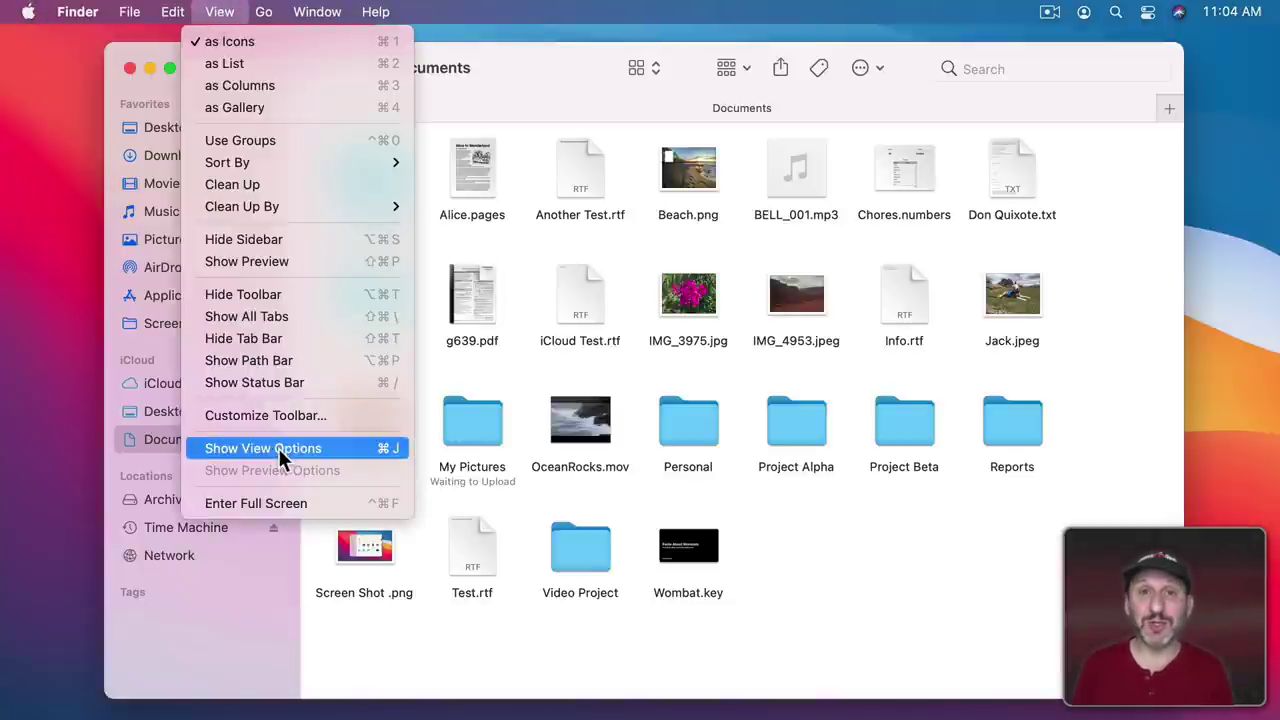
left_click(526, 364)
key("super+j")
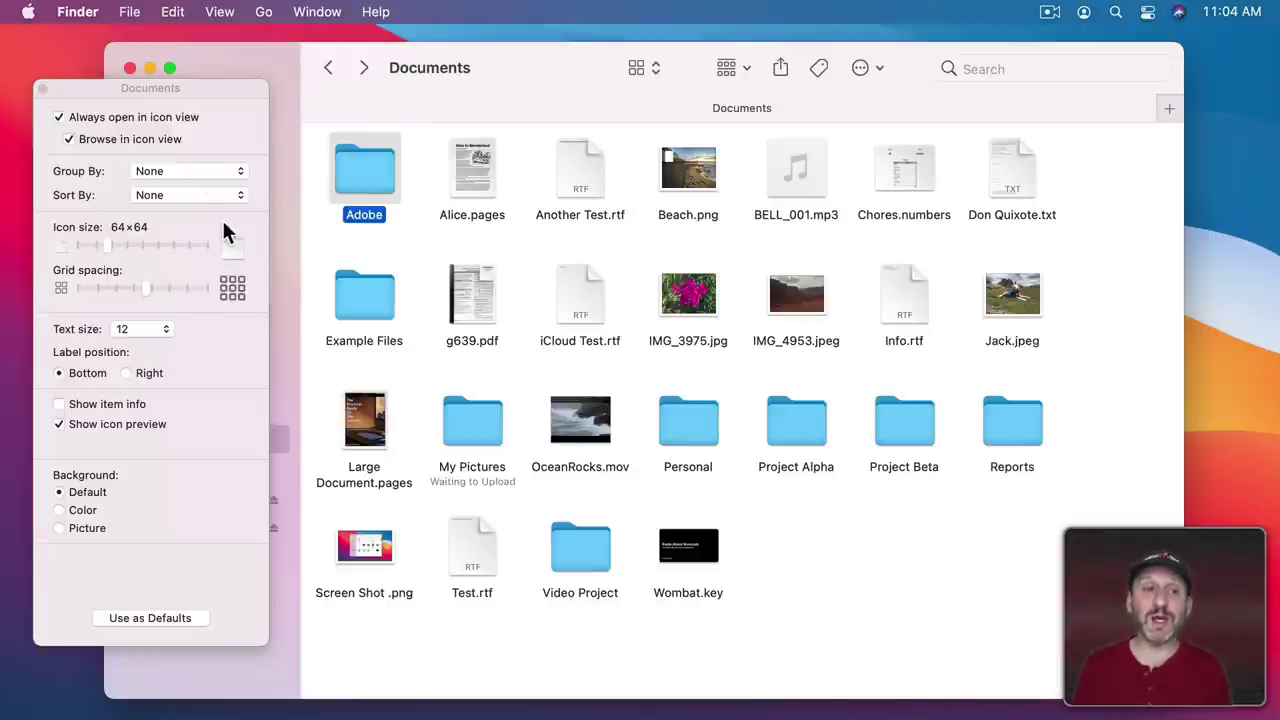
key("super")
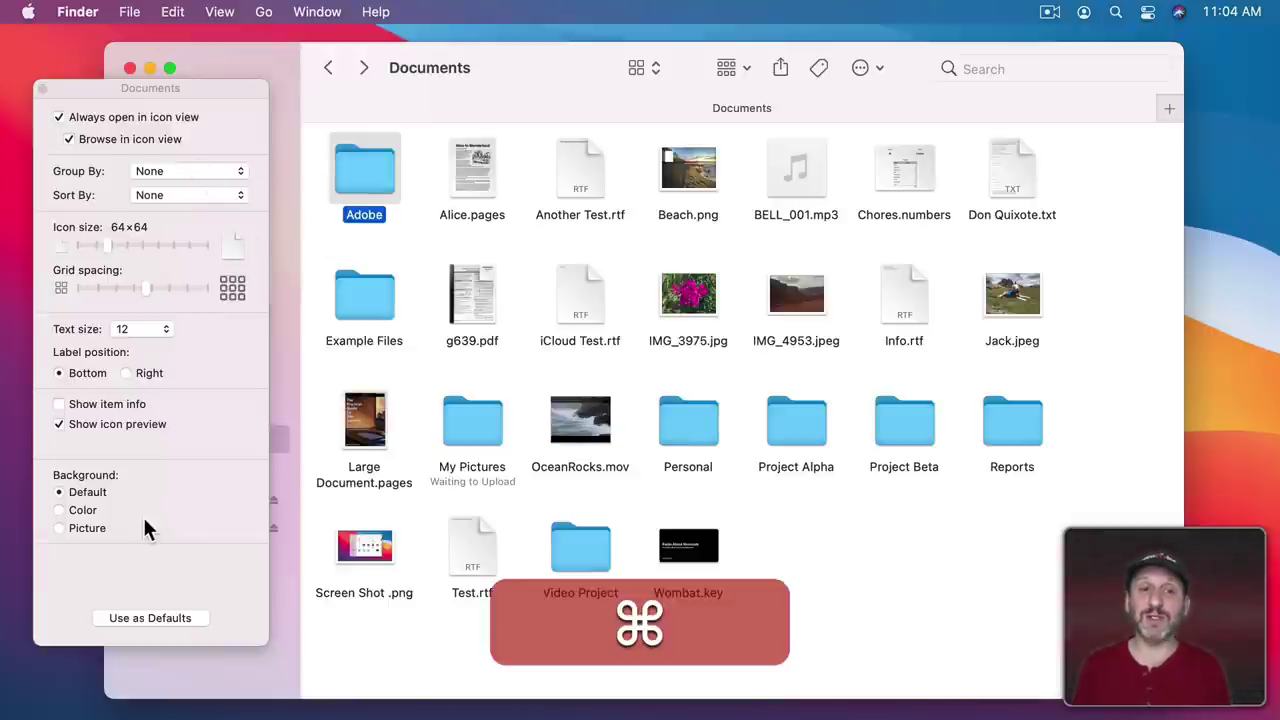
key("super+2")
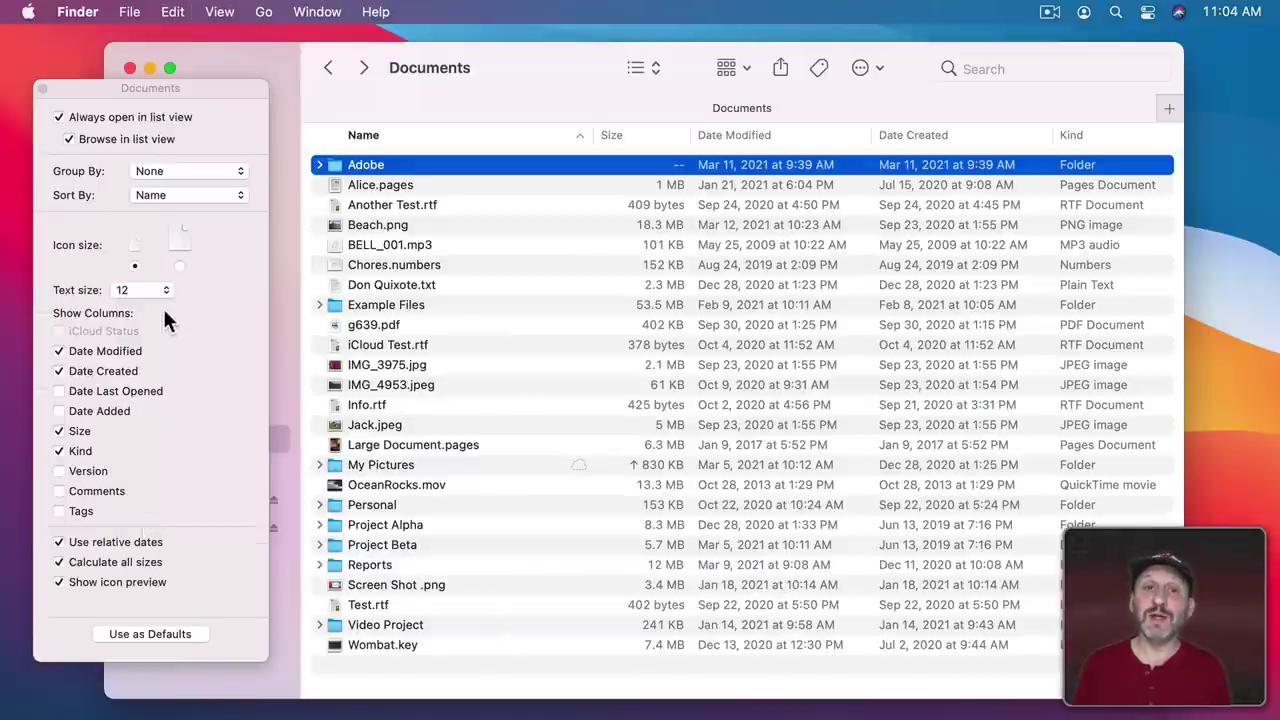
Switch the Documents folder to column view and then to gallery view to compare their view options.
key("super+3")
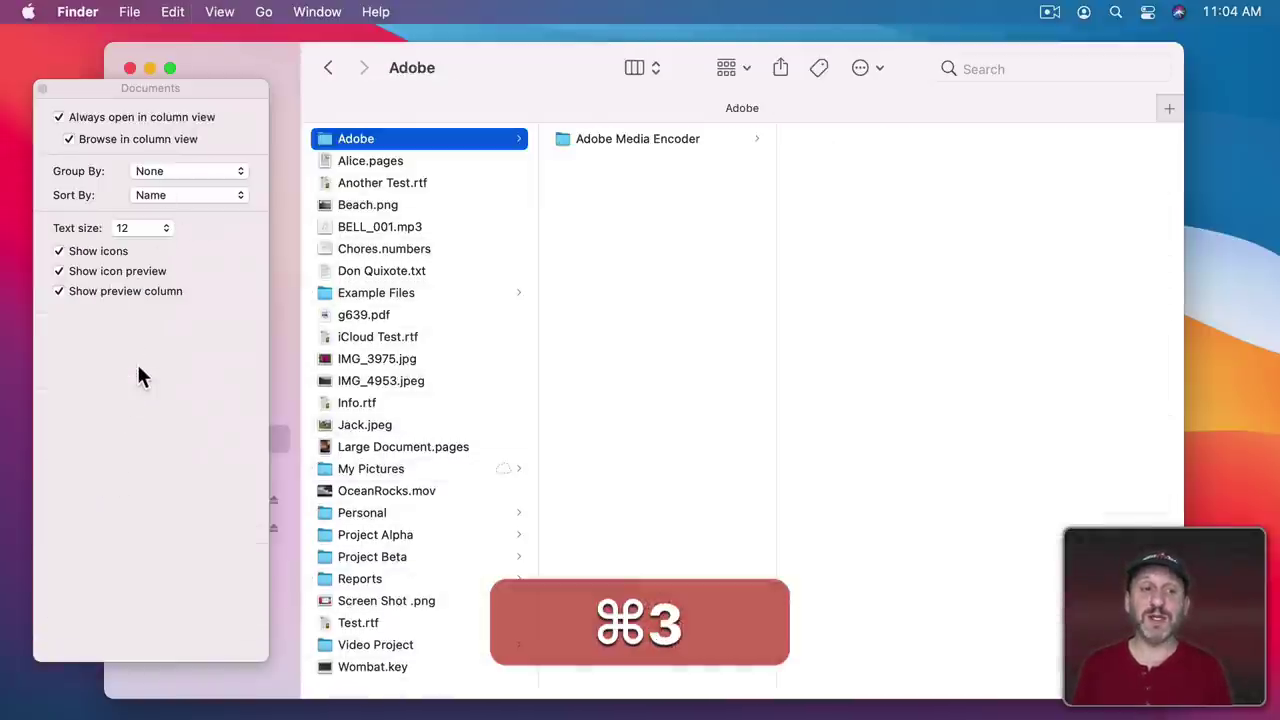
key("super+4")
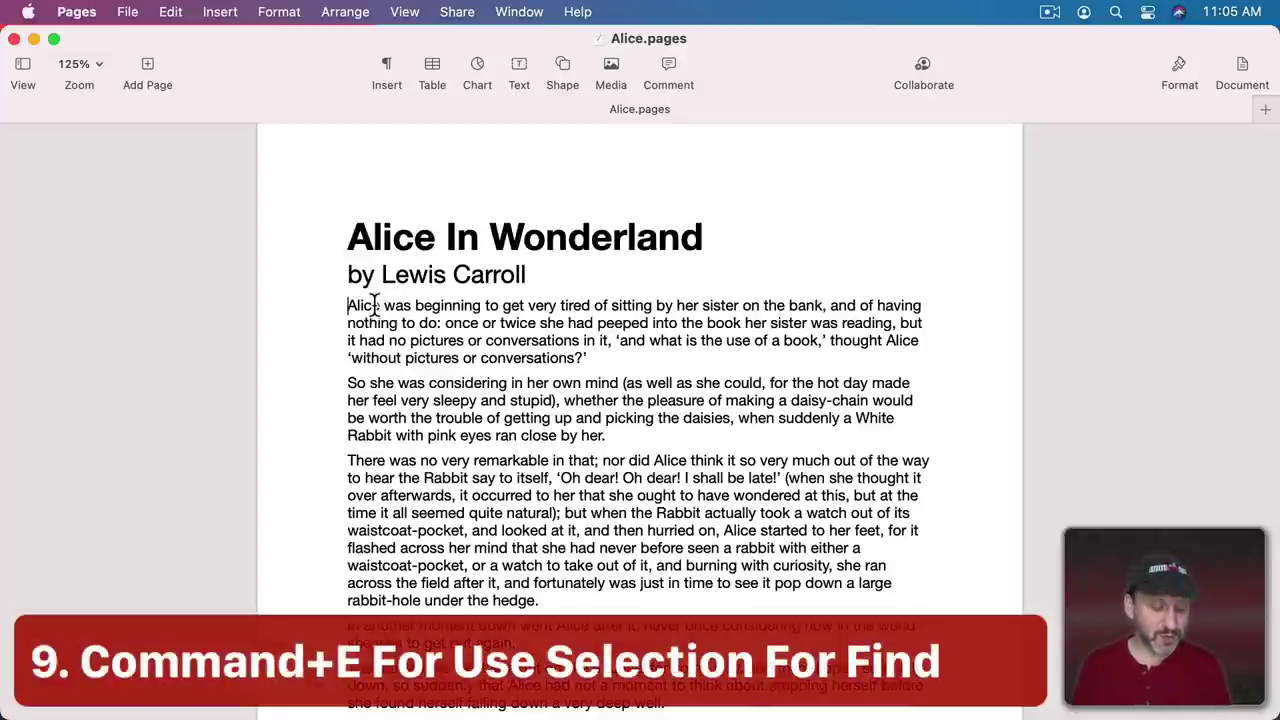
Switch to Alice.pages in Pages, bring up Find & Replace with the stored search text, and close it.
key("super+e")
key("super+f")
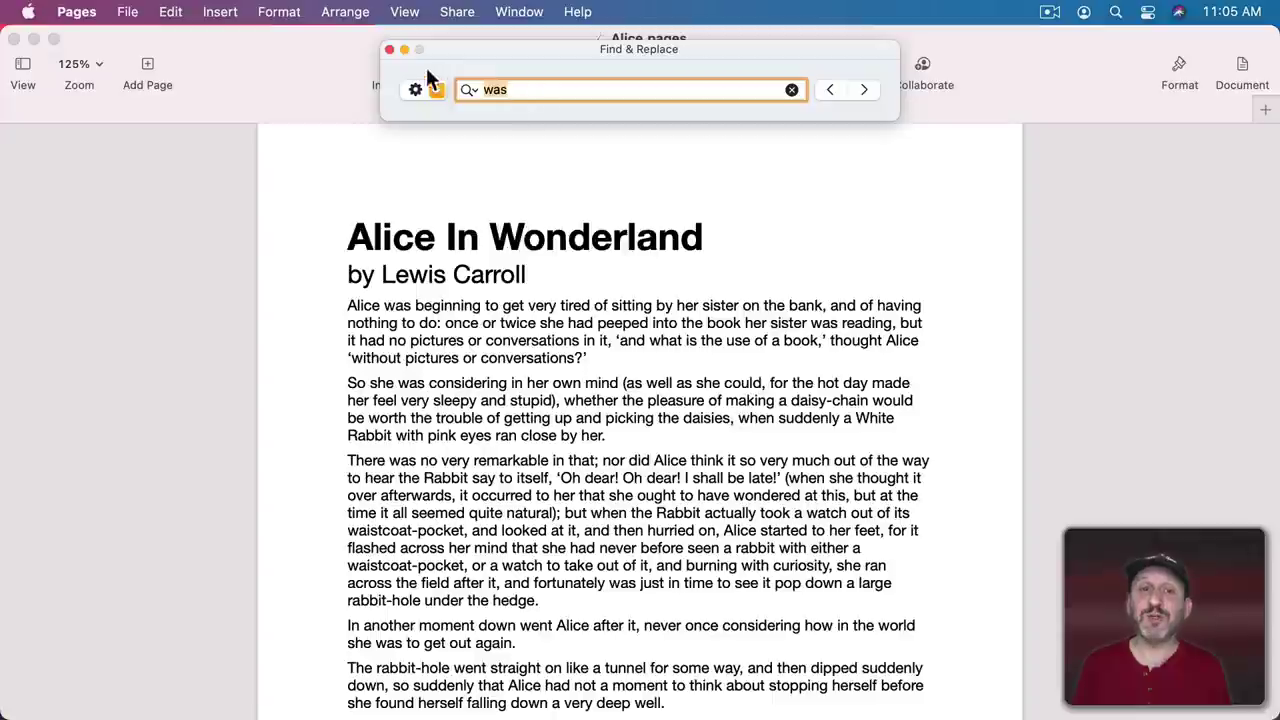
left_click(389, 50)
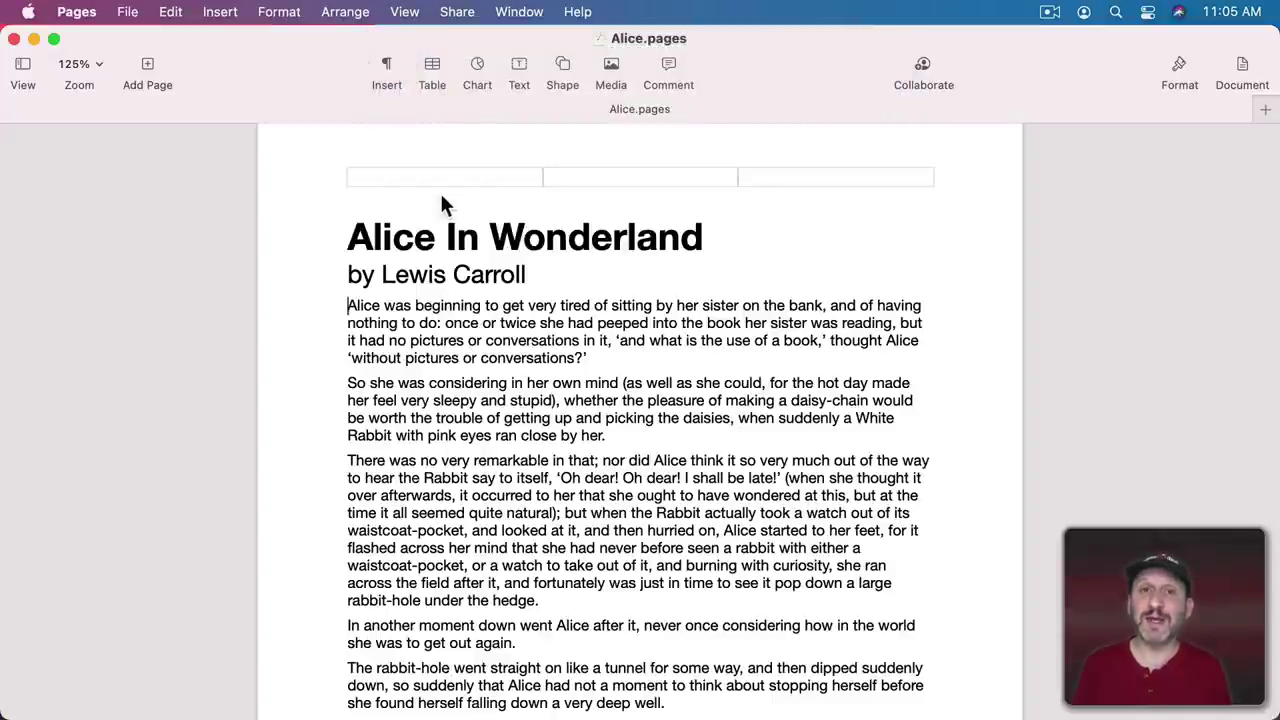
Use the word "Alice" at the start of the first body paragraph as the search text and find its next occurrences.
double_click(362, 305)
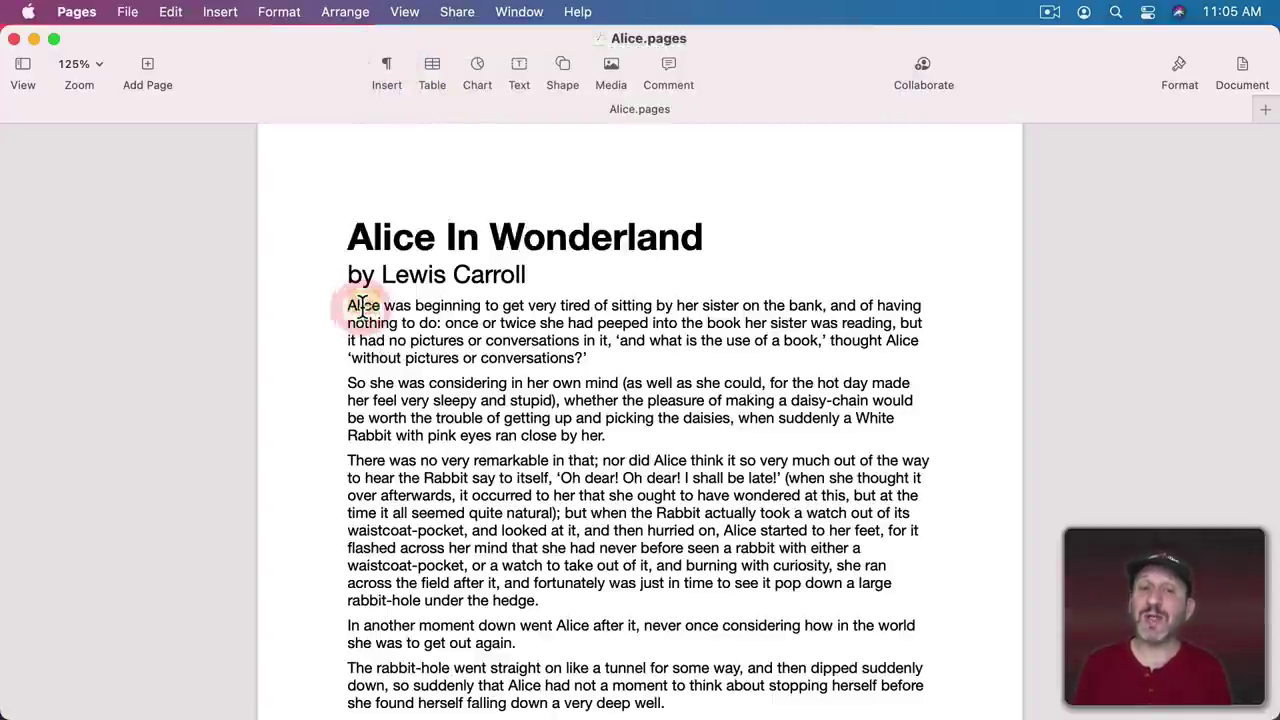
left_click(170, 12)
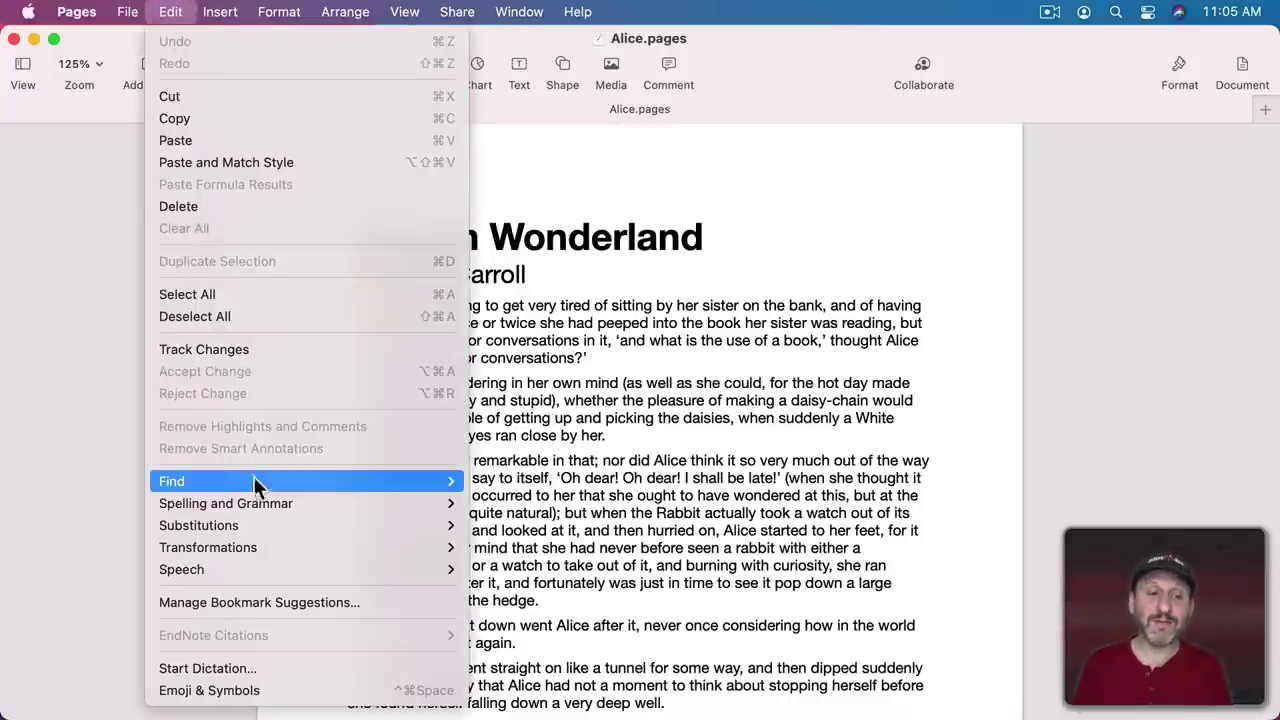
mouse_move(254, 482)
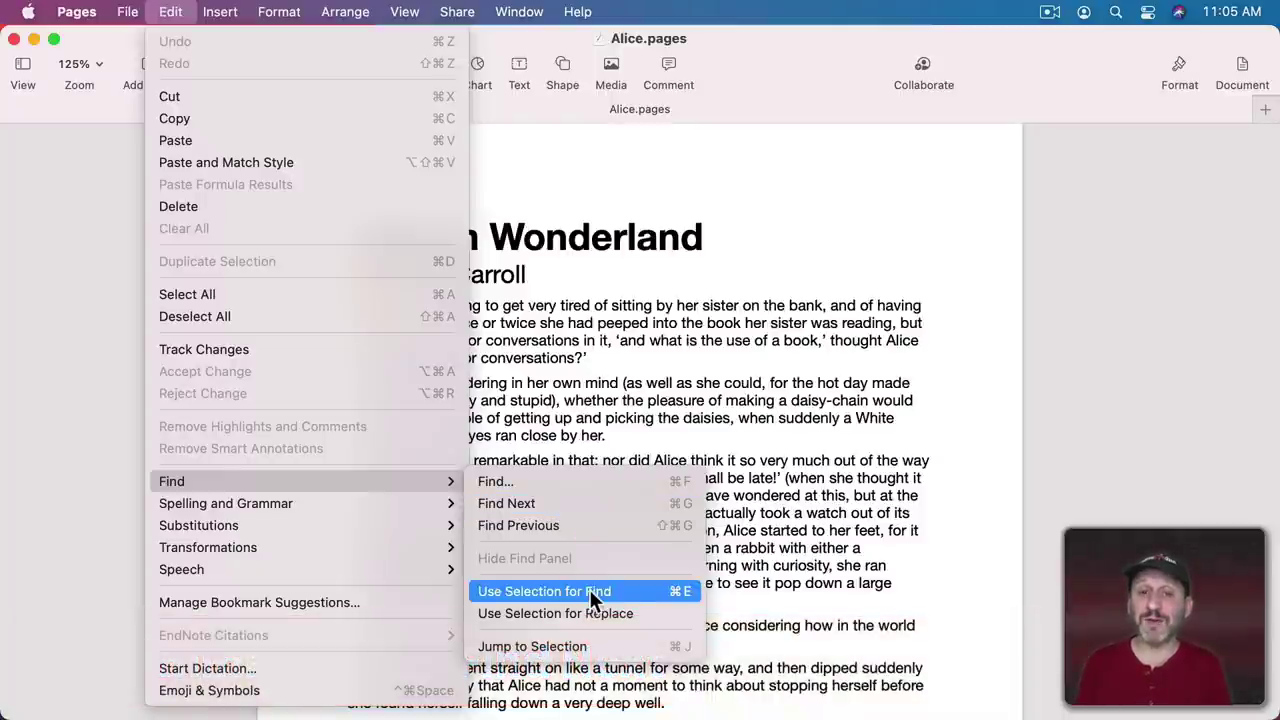
left_click(541, 506)
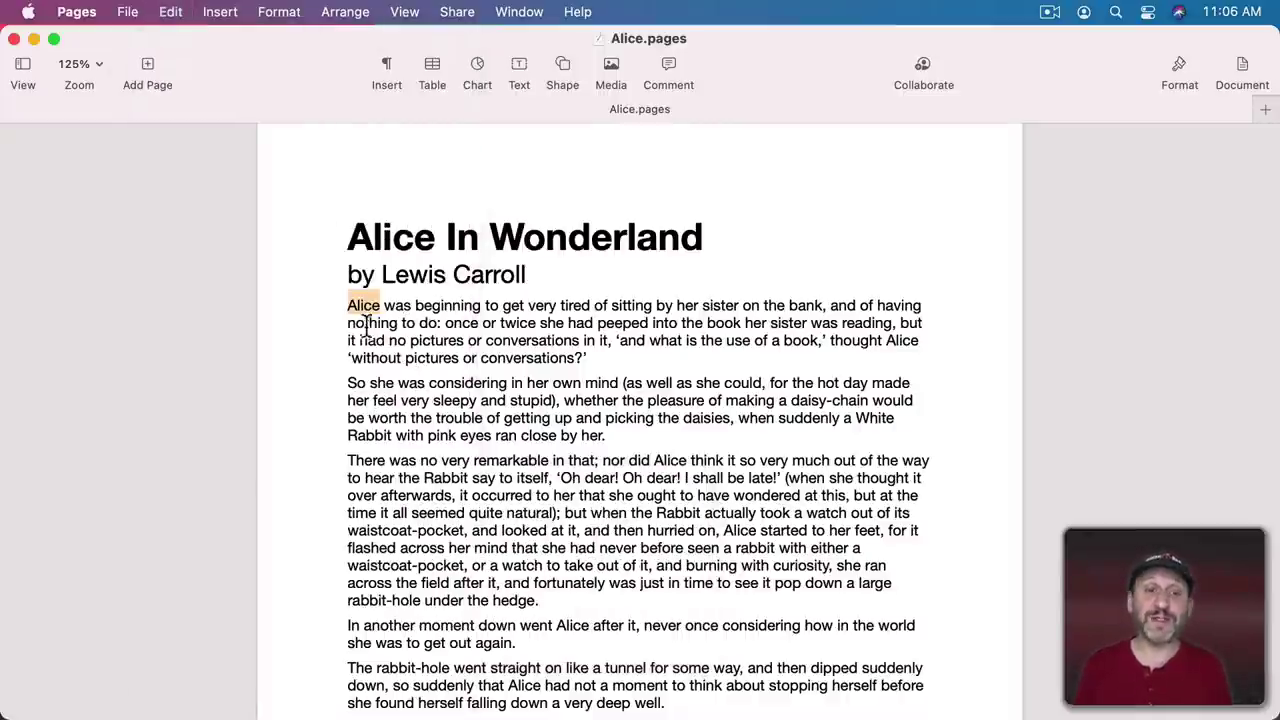
key("super+e")
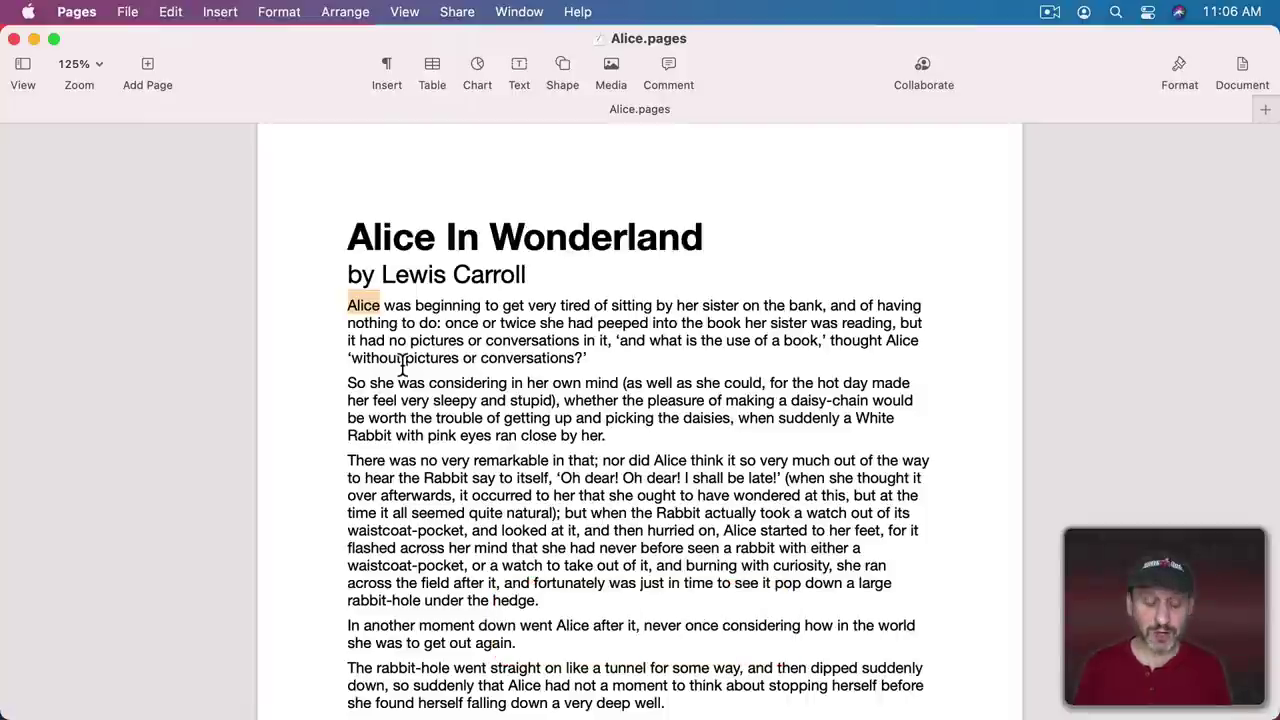
key("super+g")
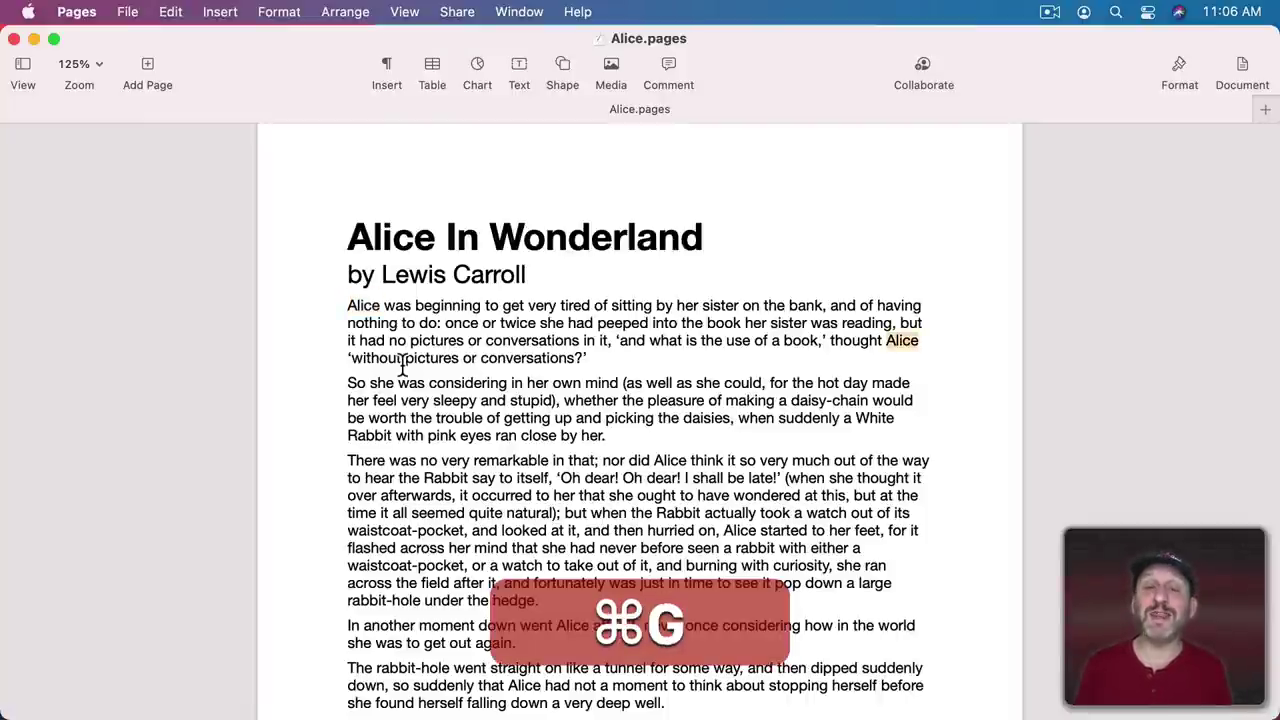
key("super+g")
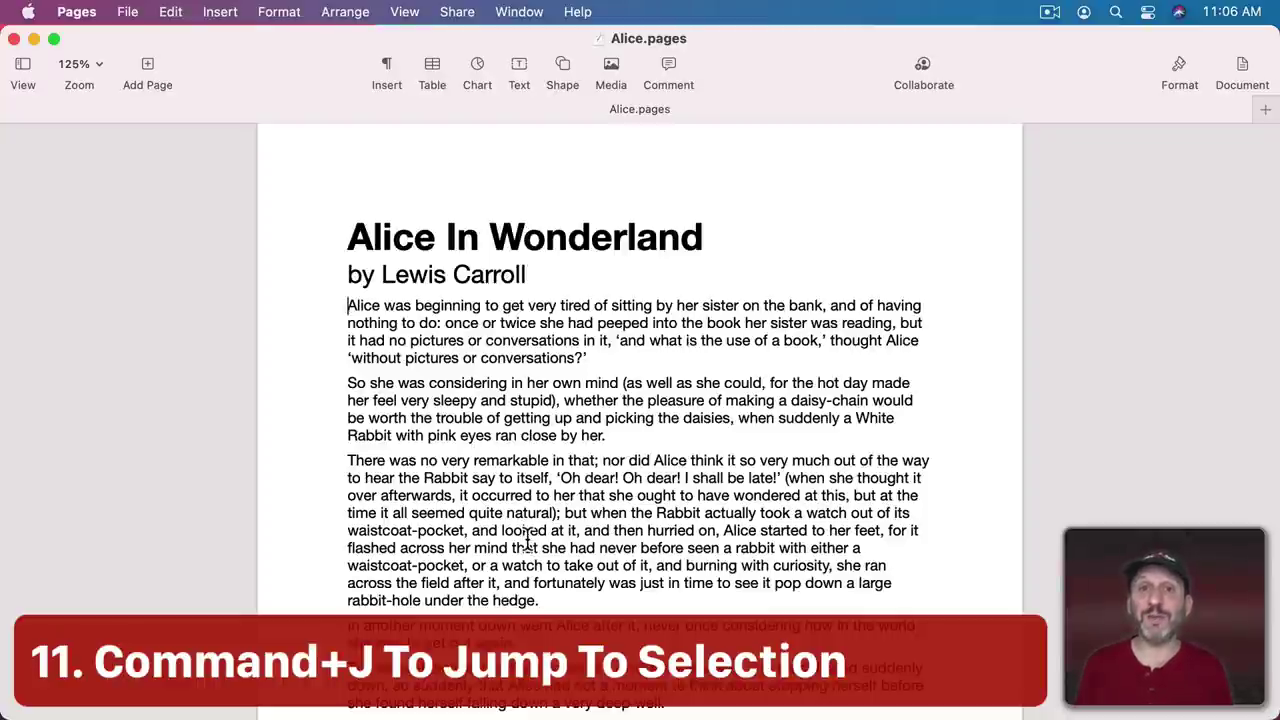
Select part of a line of text near the end of the story, then return to the document's beginning.
scroll(527, 540, "down", 20)
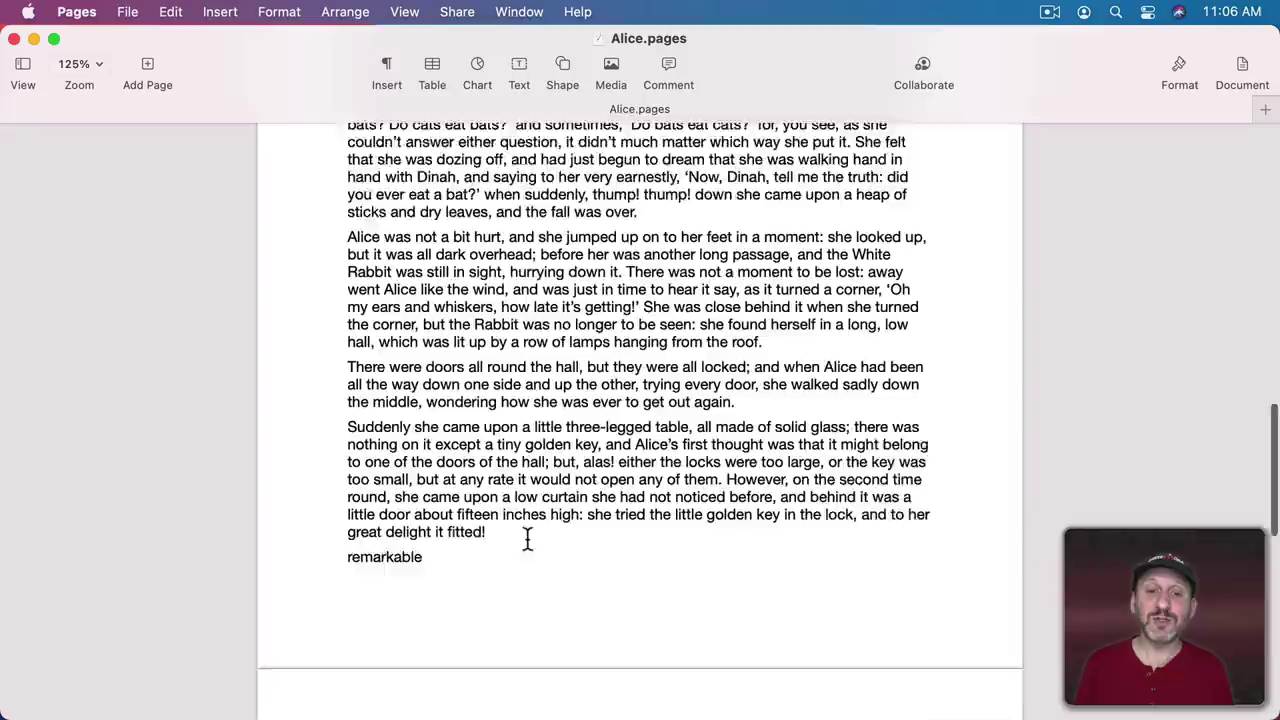
scroll(527, 540, "up", 2)
left_click_drag(488, 177, 720, 172)
scroll(540, 310, "up", 20)
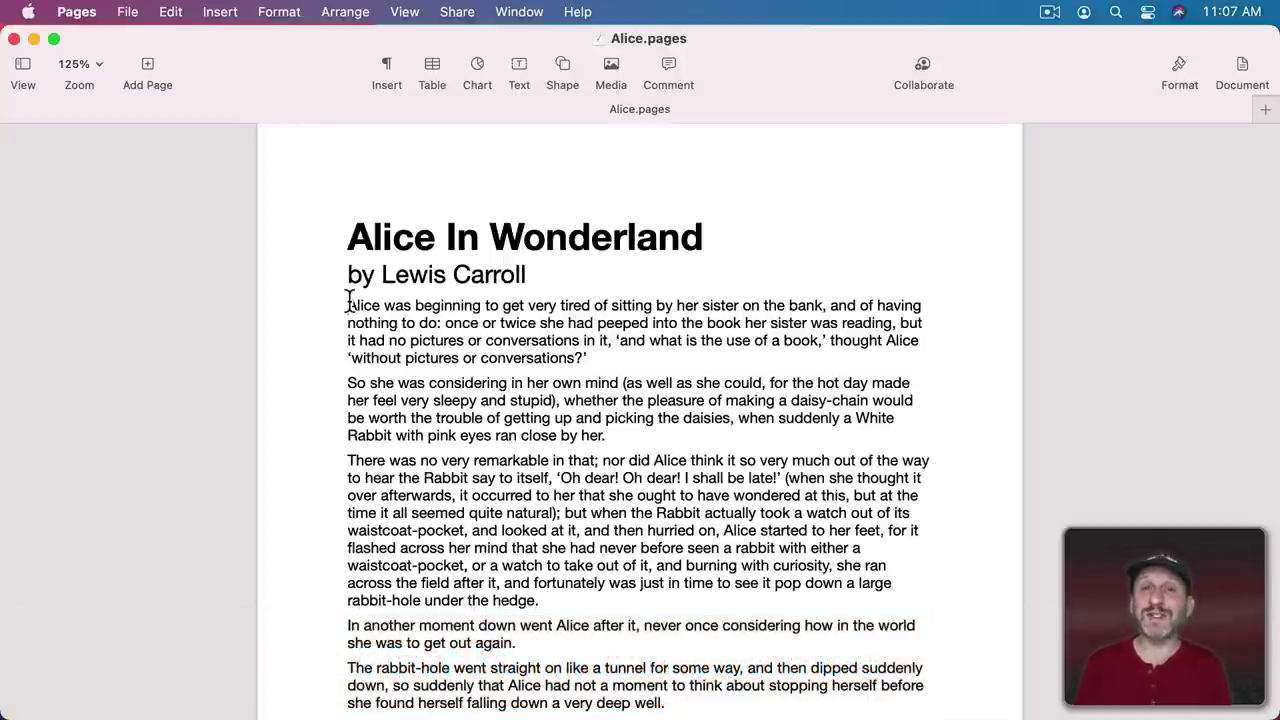
Select the first body paragraph, show its text formatting options, and hide them again.
left_click_drag(349, 305, 600, 358)
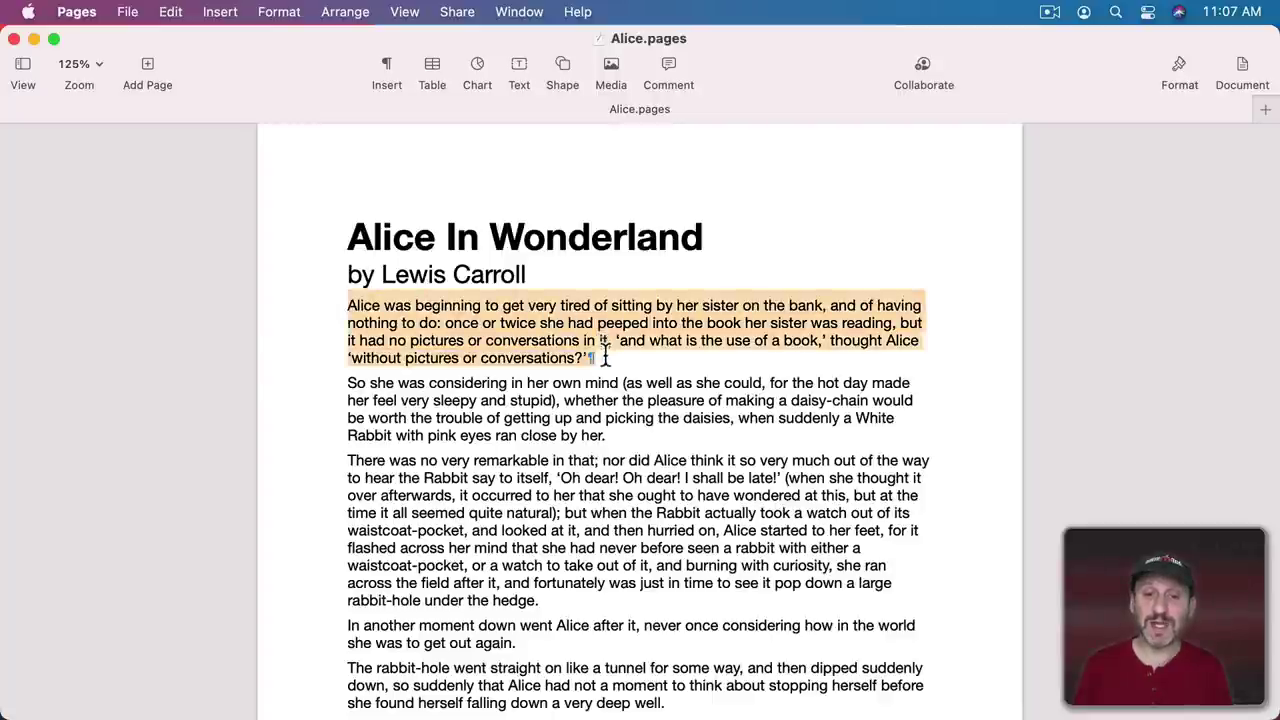
left_click(1178, 70)
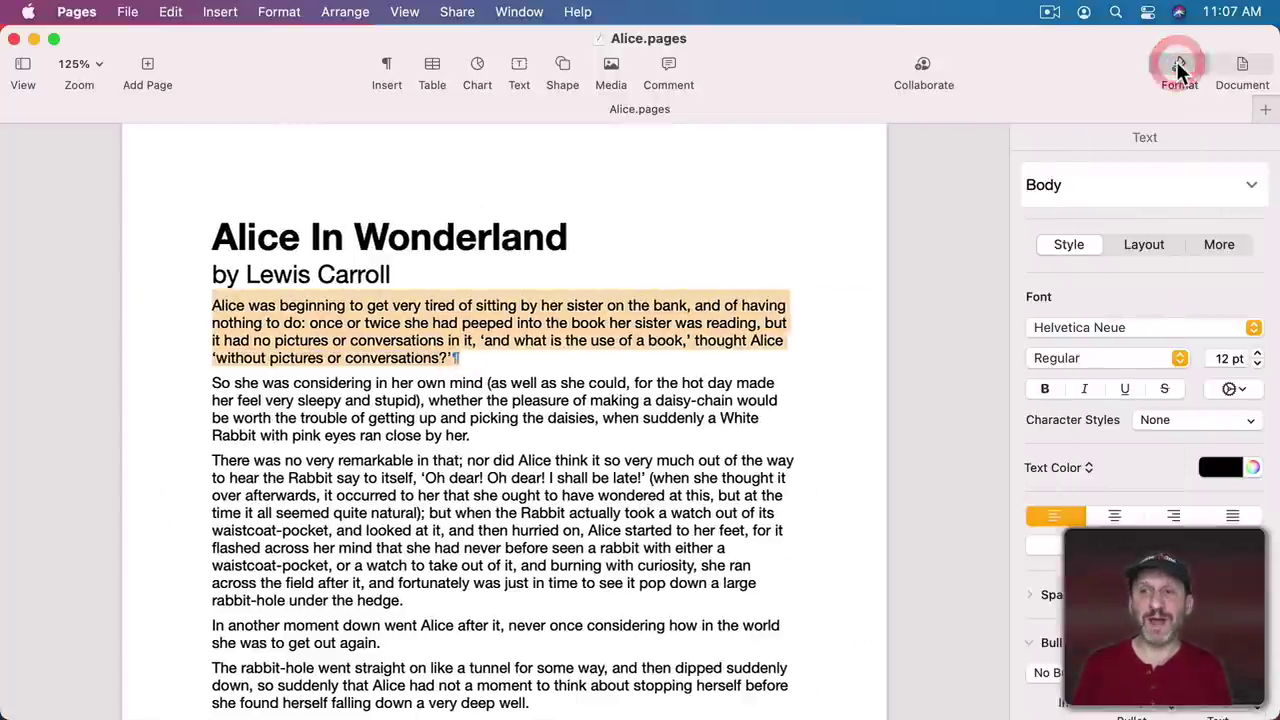
left_click(1178, 70)
Show the Fonts window for the selected paragraph and place it over the document's title.
left_click(288, 12)
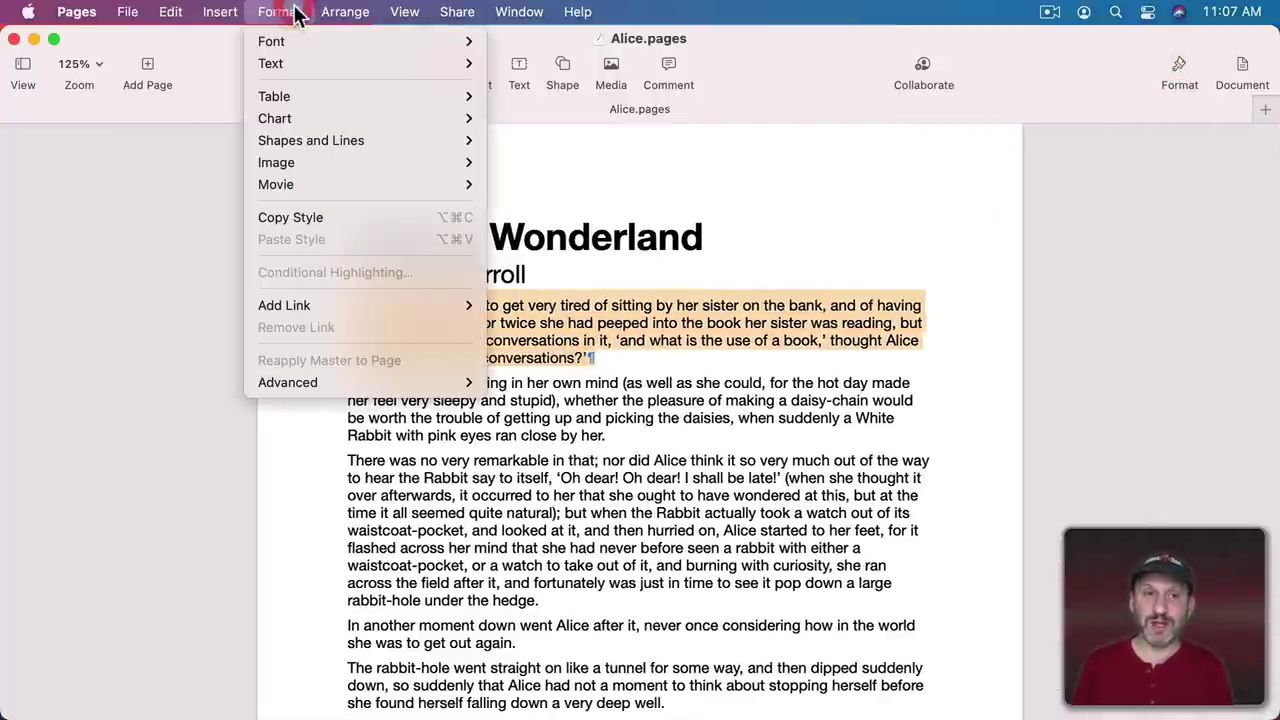
mouse_move(310, 62)
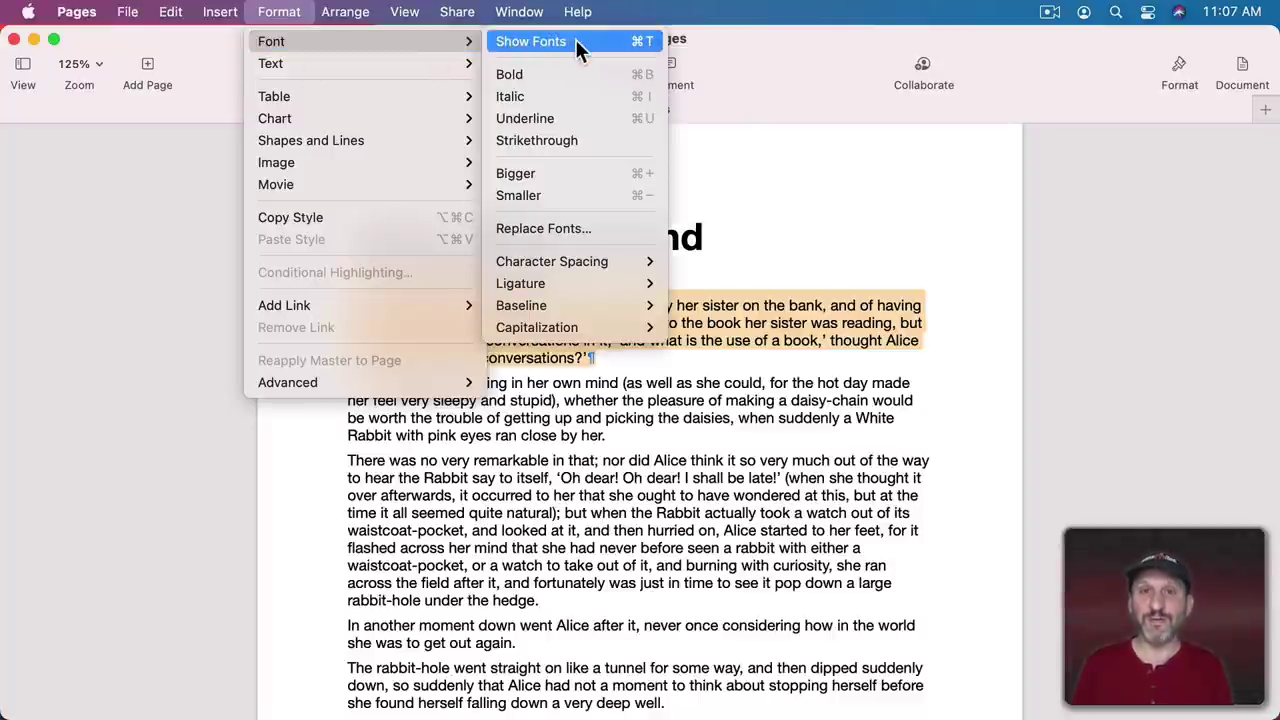
key("Escape")
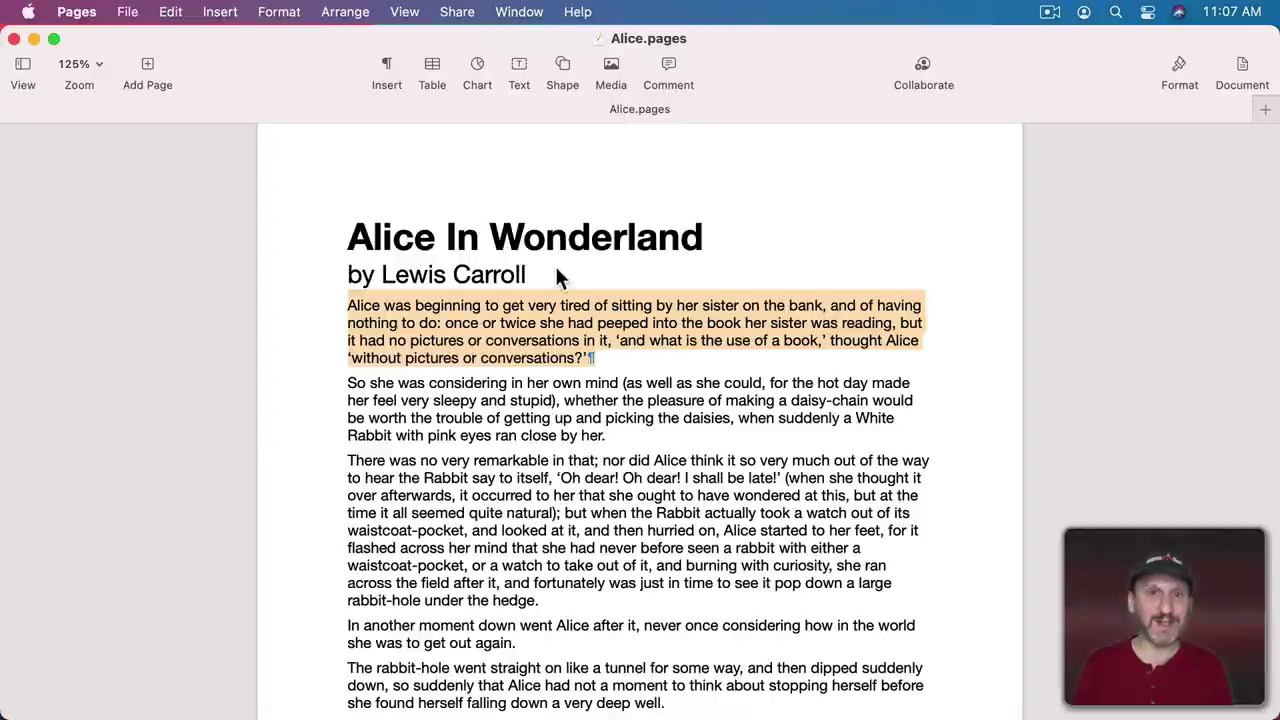
key("super+t")
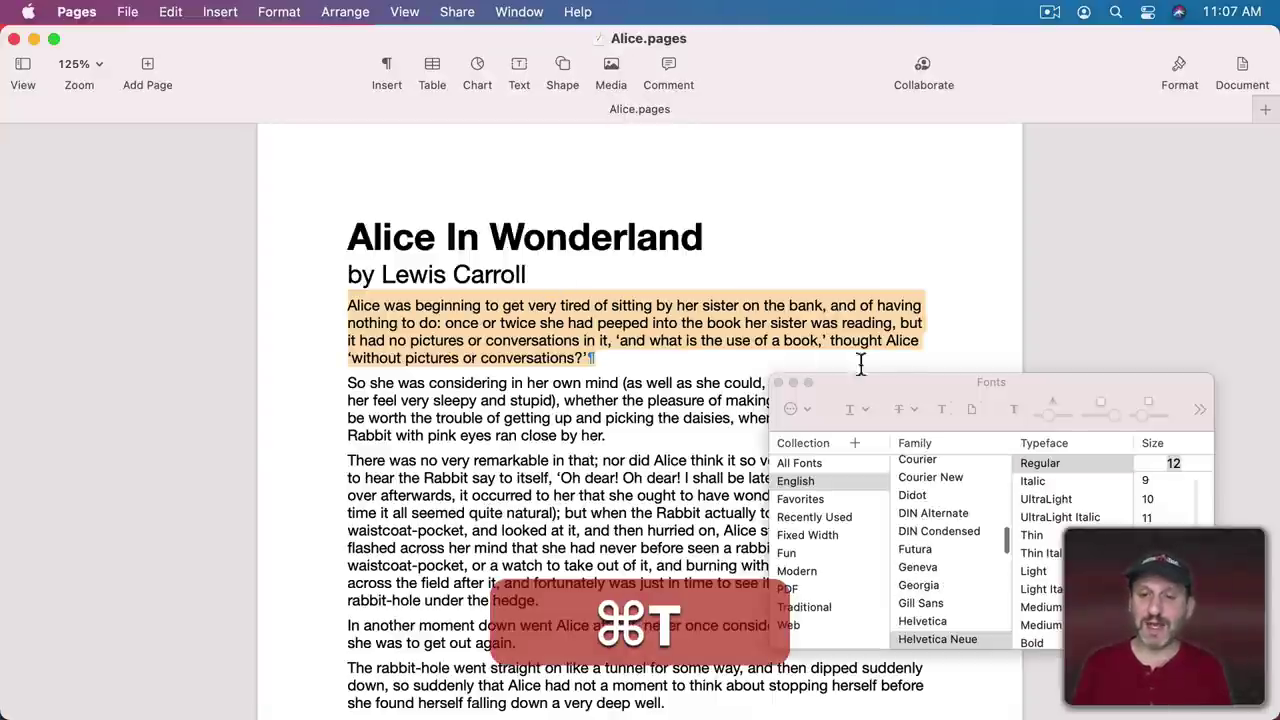
left_click_drag(909, 314, 508, 152)
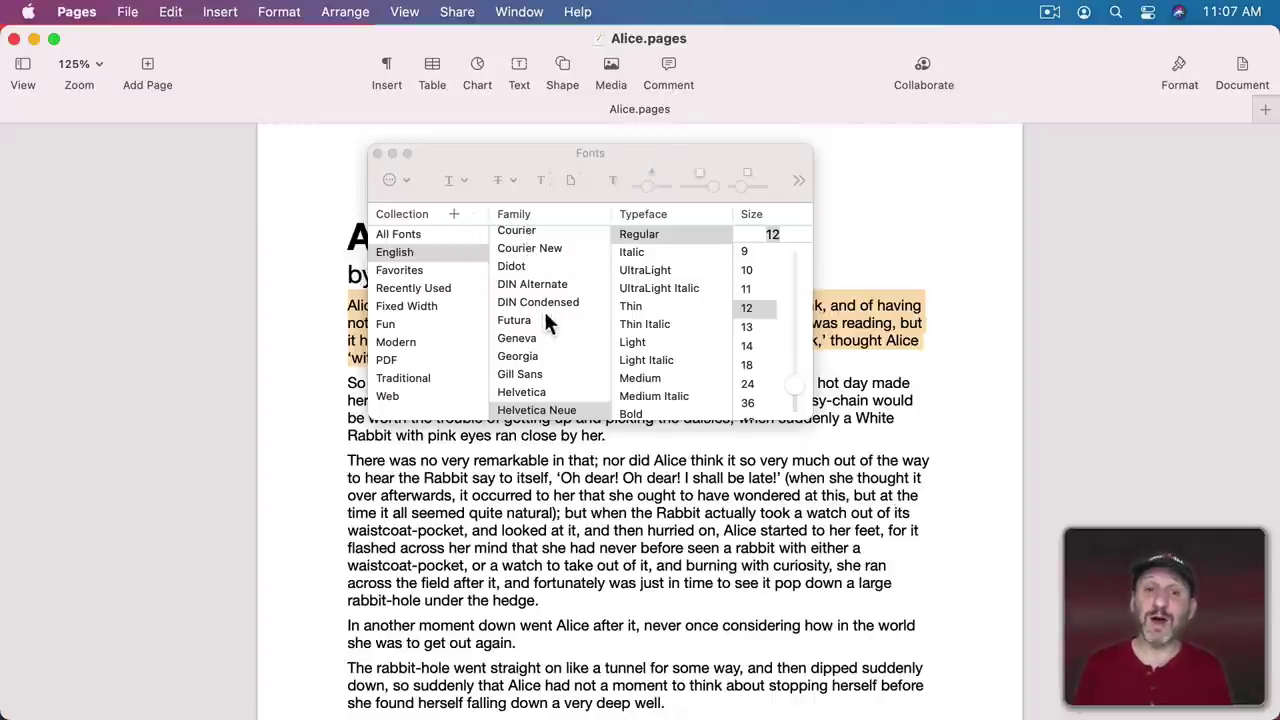
Examine the underline and strikethrough choices in the Fonts window without applying any.
left_click(455, 181)
left_click(499, 178)
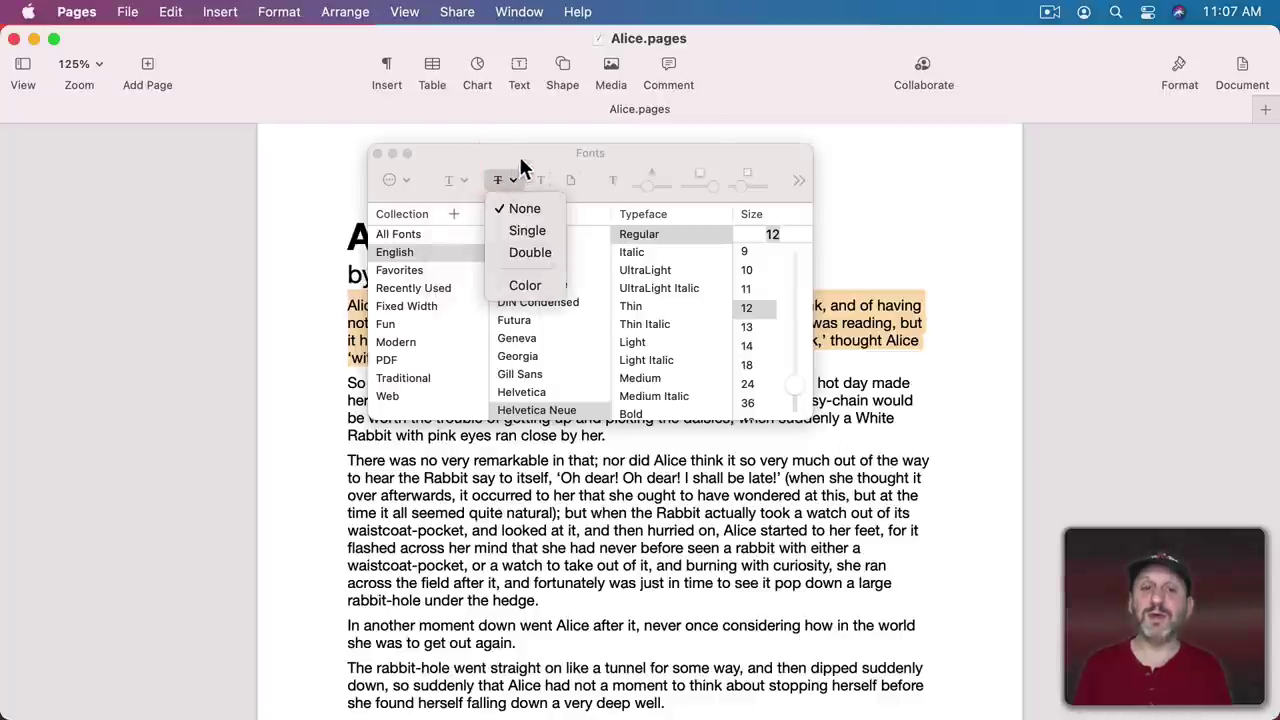
left_click(520, 162)
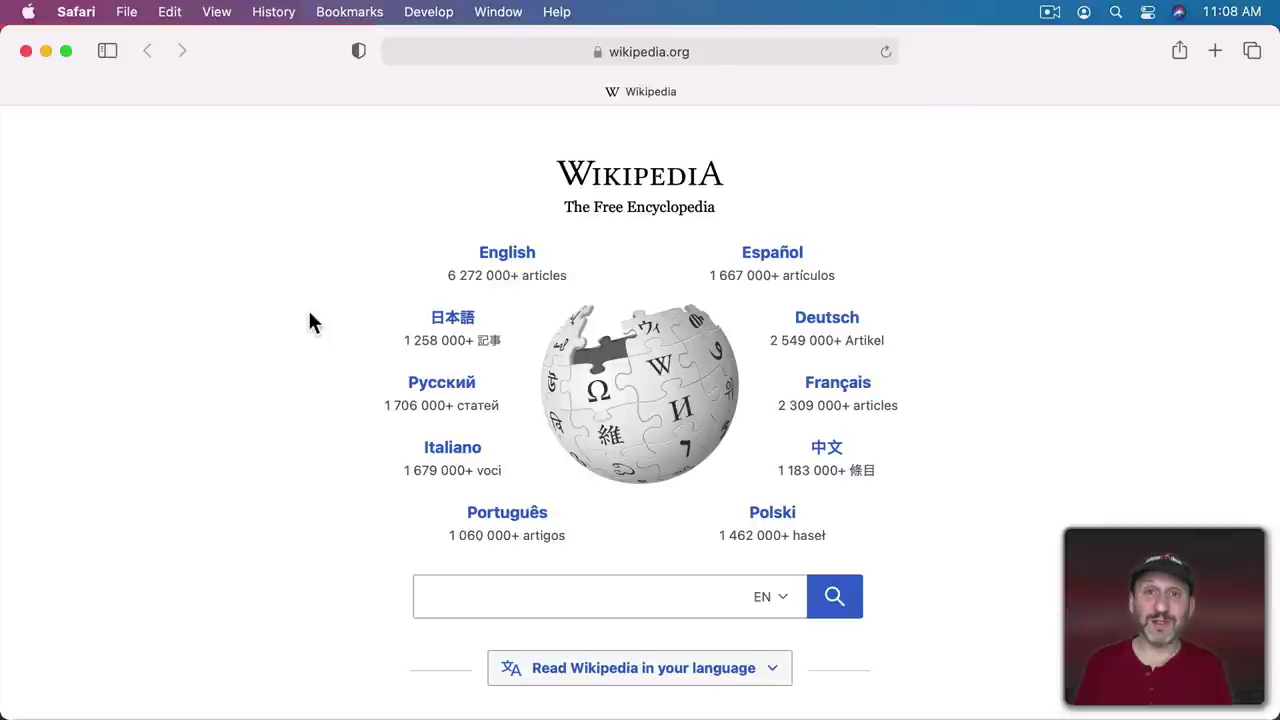
Switch to Safari, review the sharing options for the Wikipedia home page, and create an email containing the page.
left_click(125, 12)
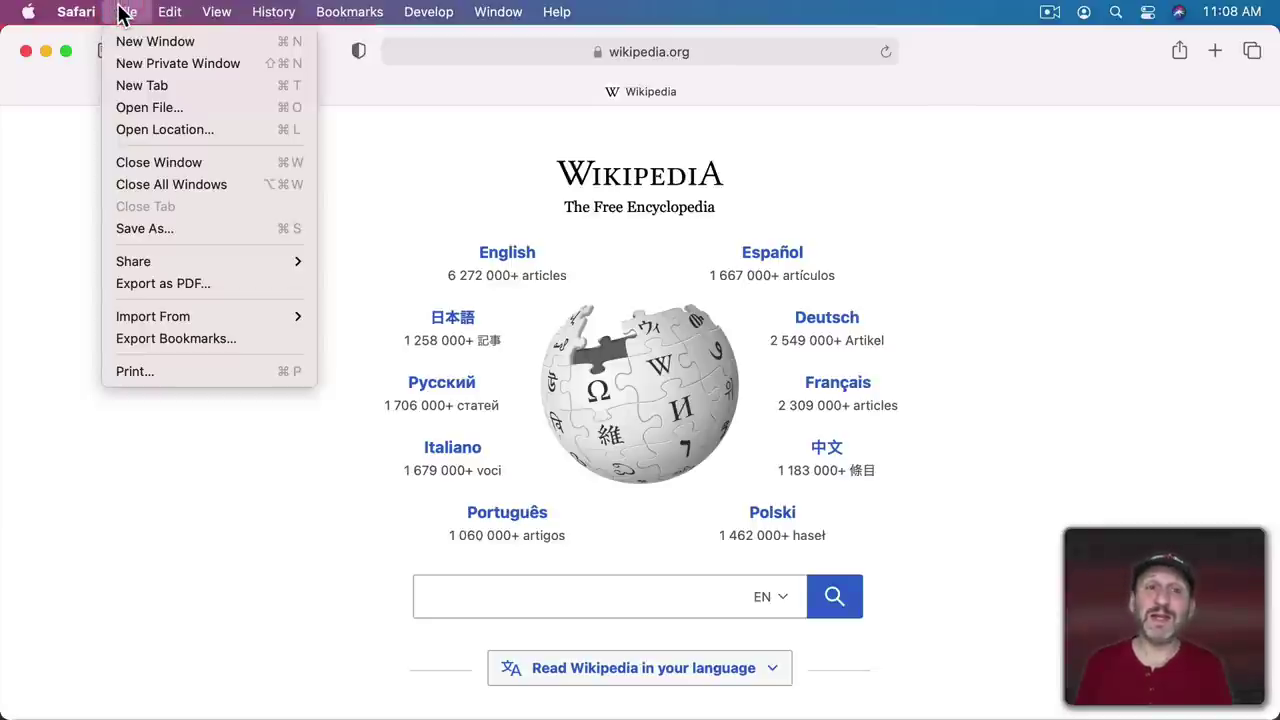
mouse_move(262, 266)
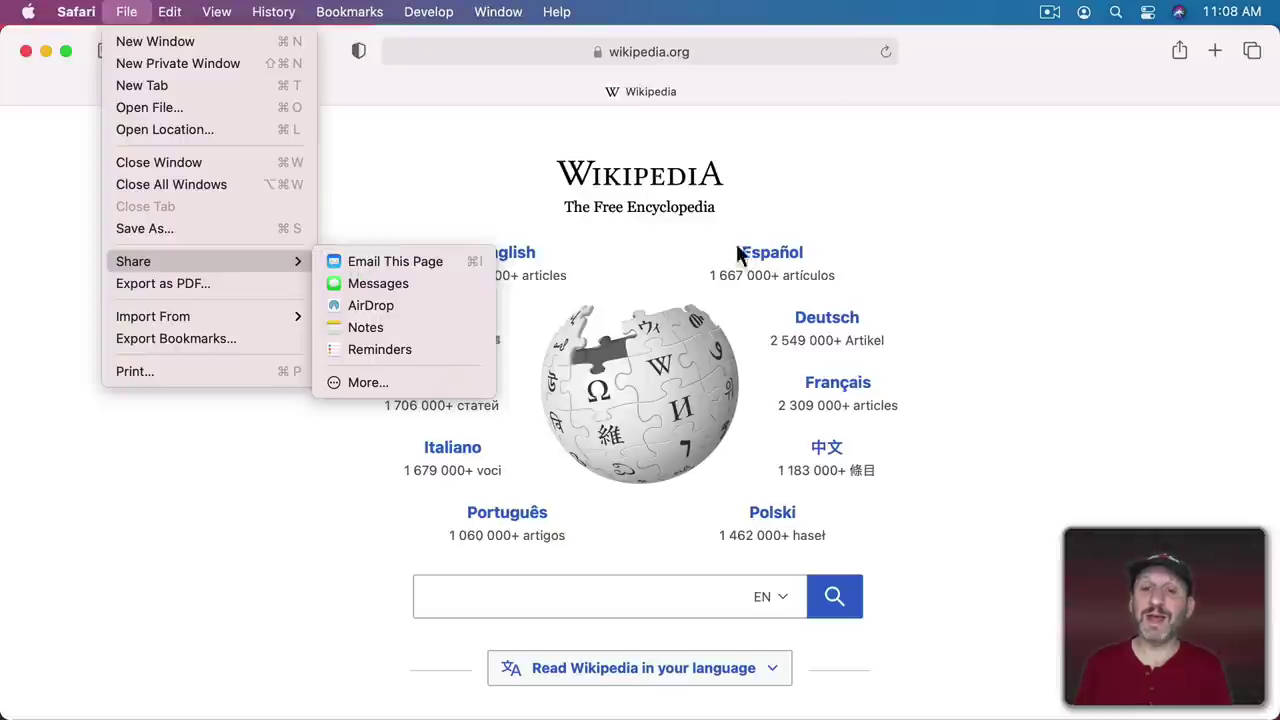
left_click(853, 229)
key("super+i")
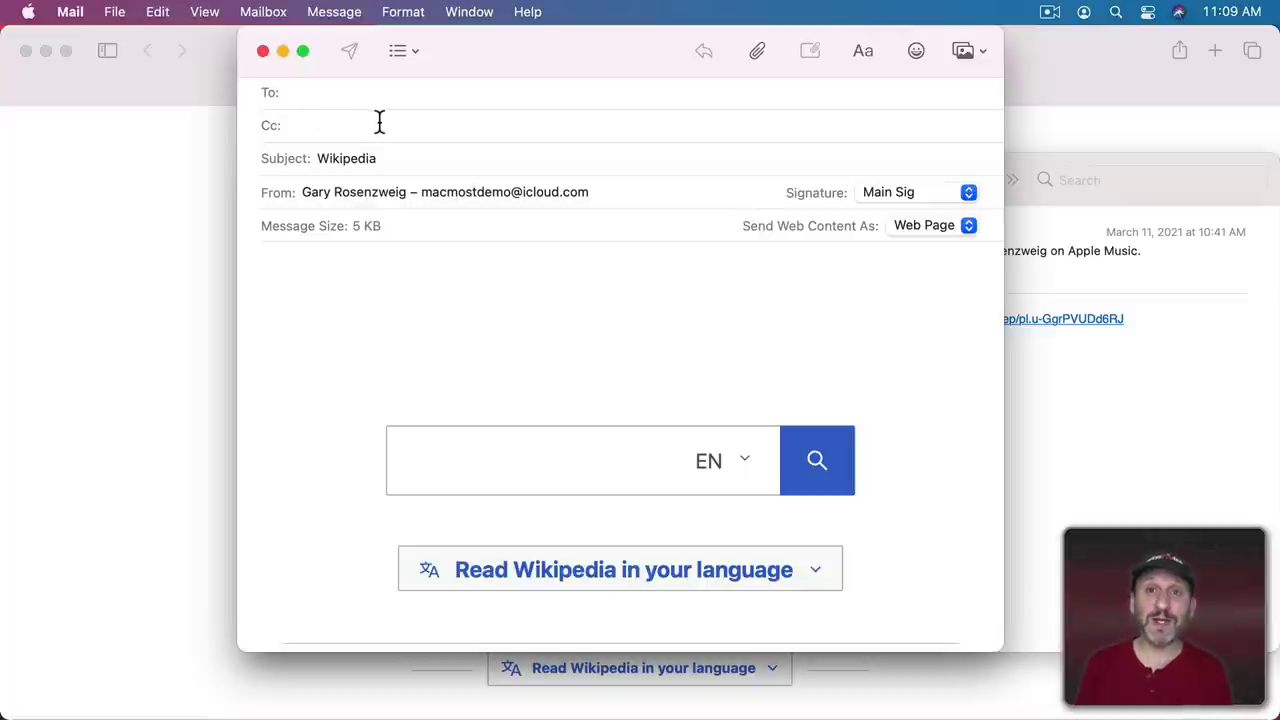
Highlight the new message's subject and look through the web page content embedded in its body.
double_click(342, 158)
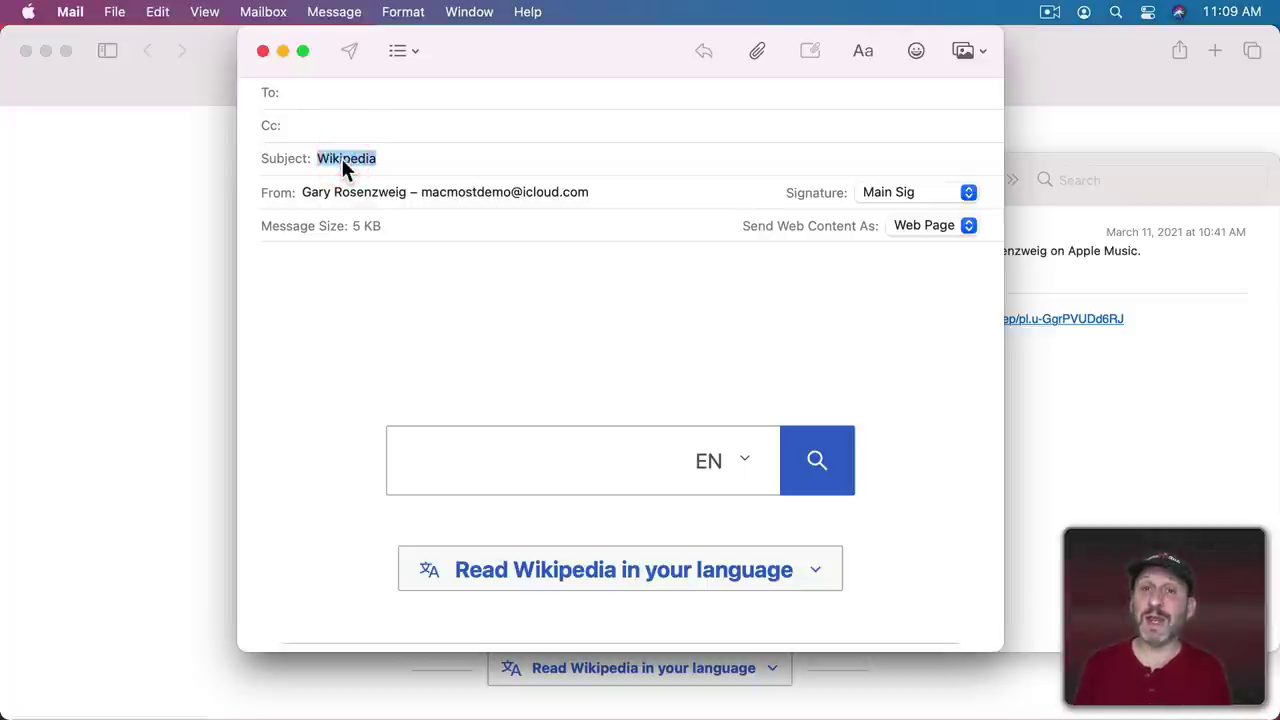
scroll(469, 391, "down", 10)
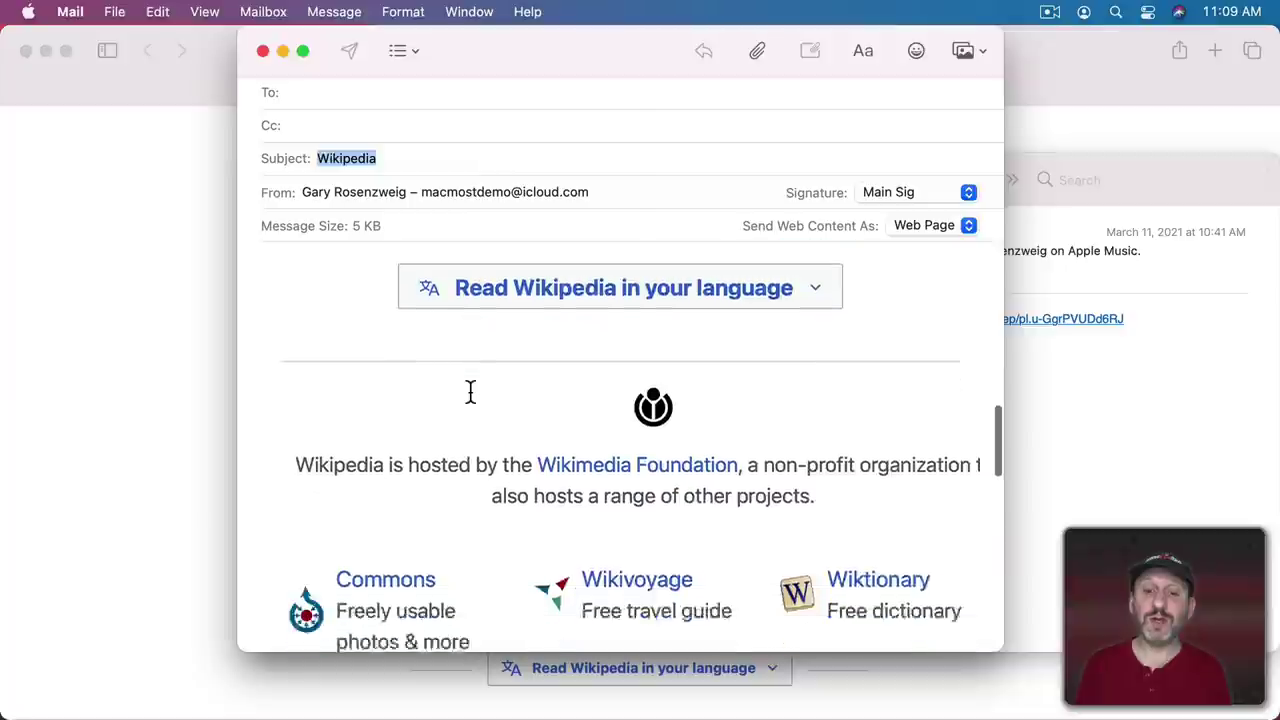
scroll(469, 391, "down", 3)
scroll(469, 391, "up", 10)
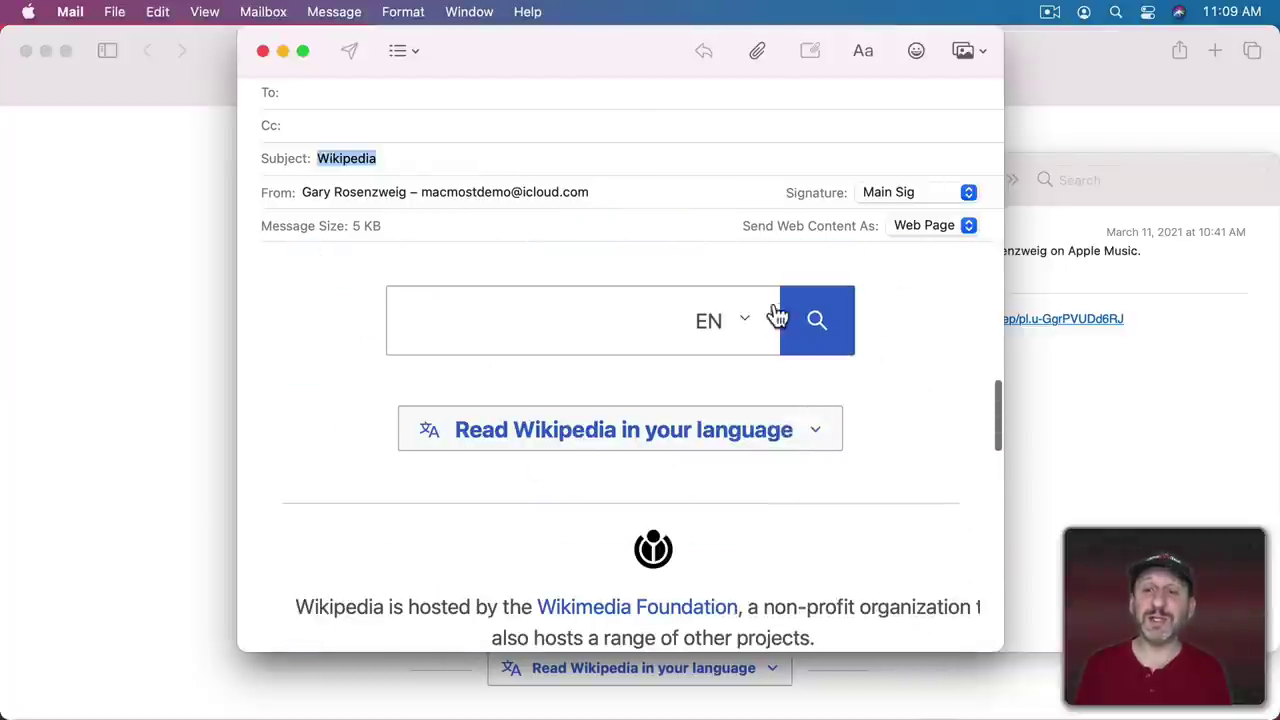
Change the message's web content format to PDF and then to Link Only.
left_click(940, 227)
left_click(938, 248)
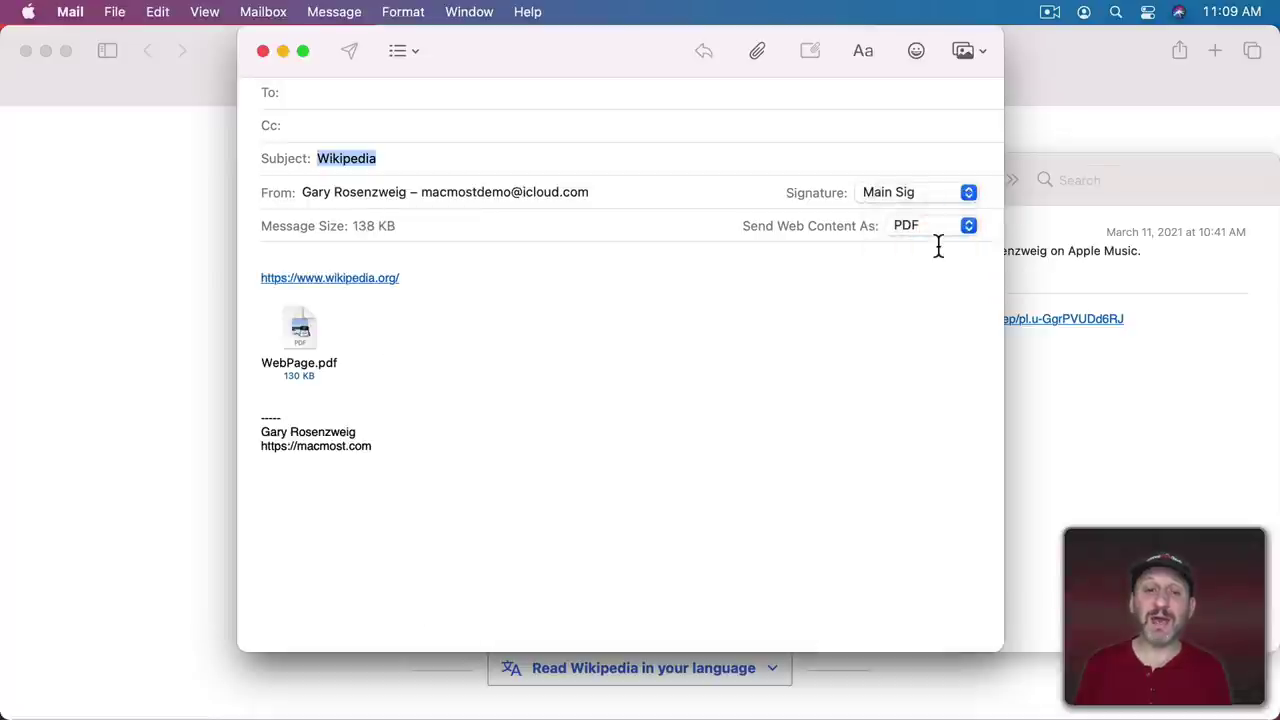
left_click(925, 224)
left_click(929, 246)
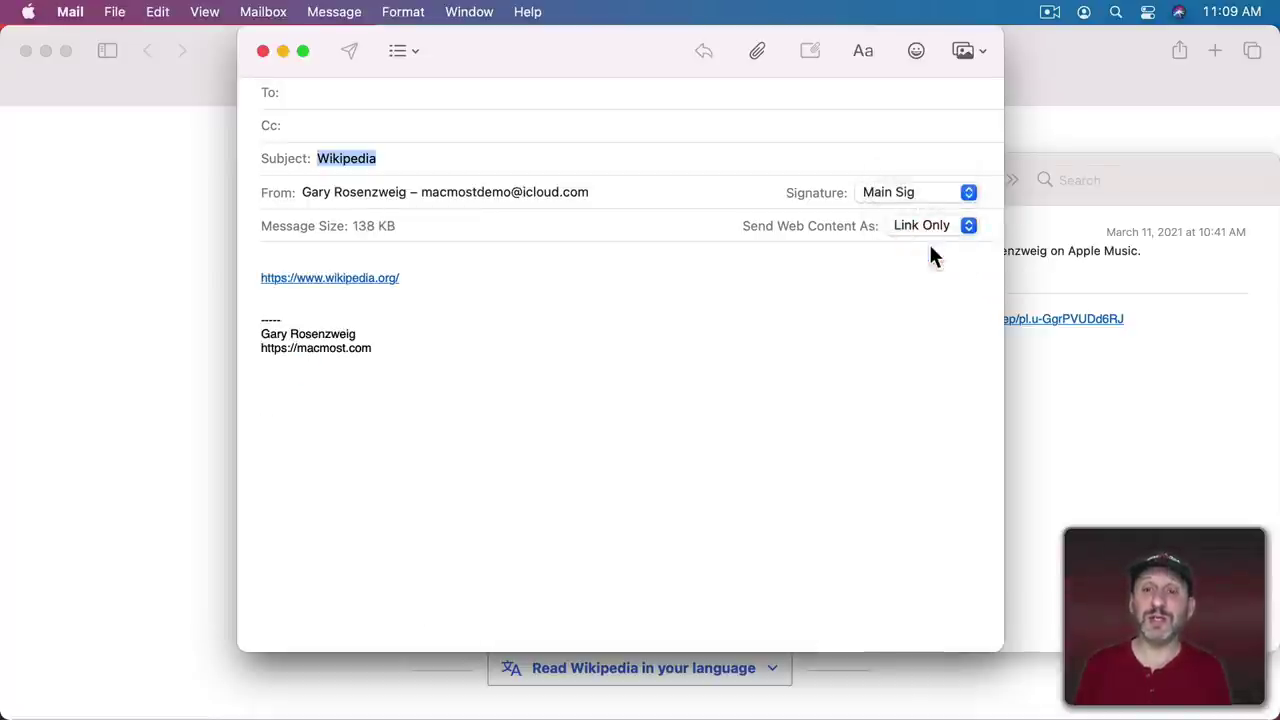
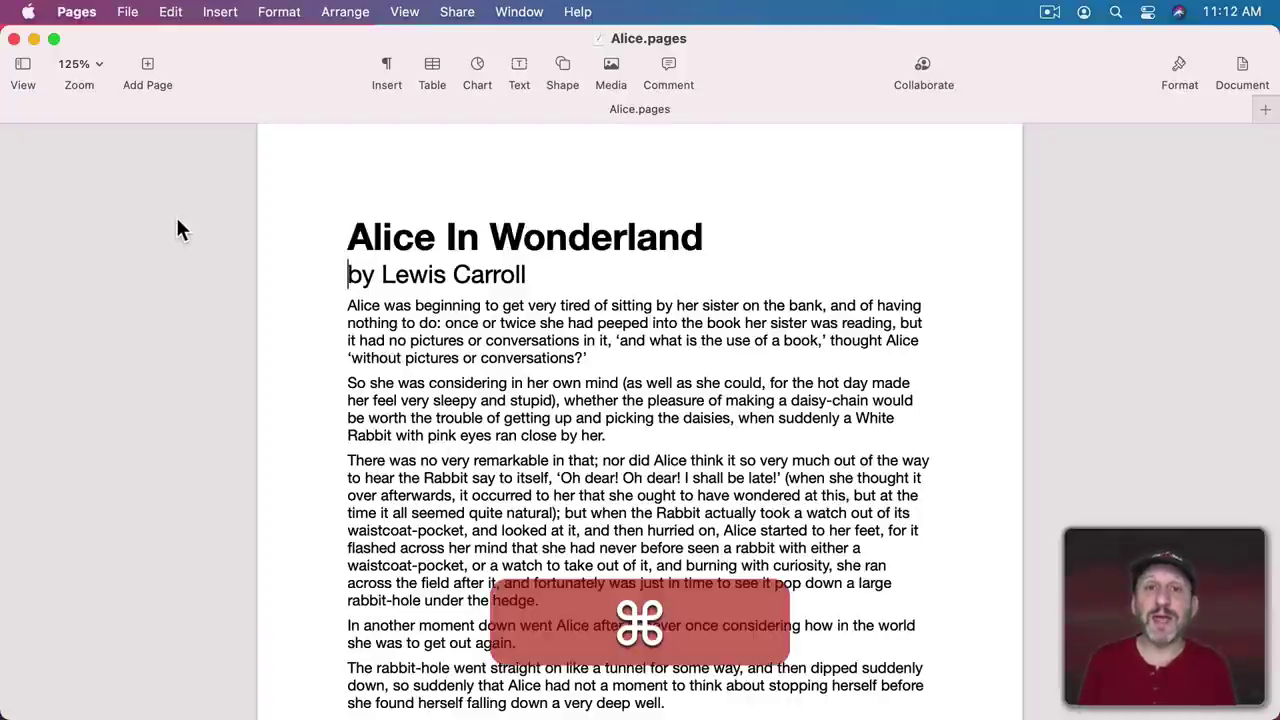
Return to Alice.pages in Pages, search Help for "sup", and run the Baseline > Superscript command from the results.
key("cmd+shift+slash")
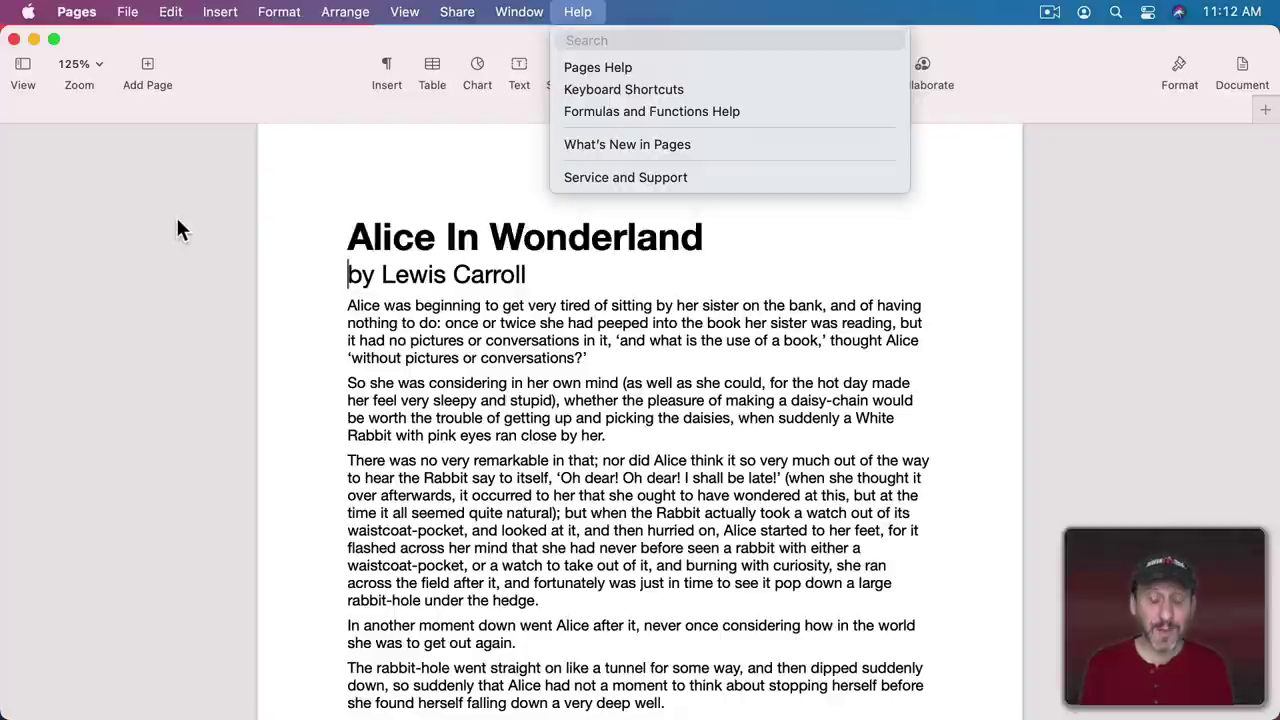
type("sup")
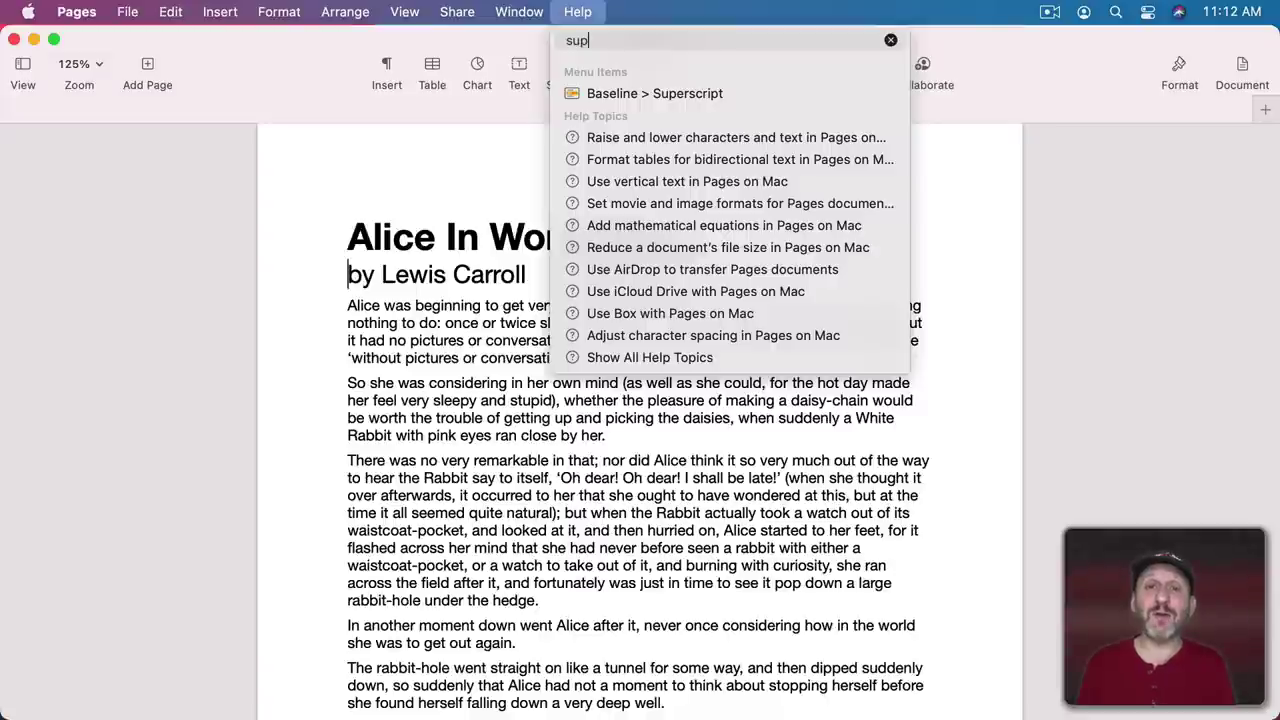
key("Down")
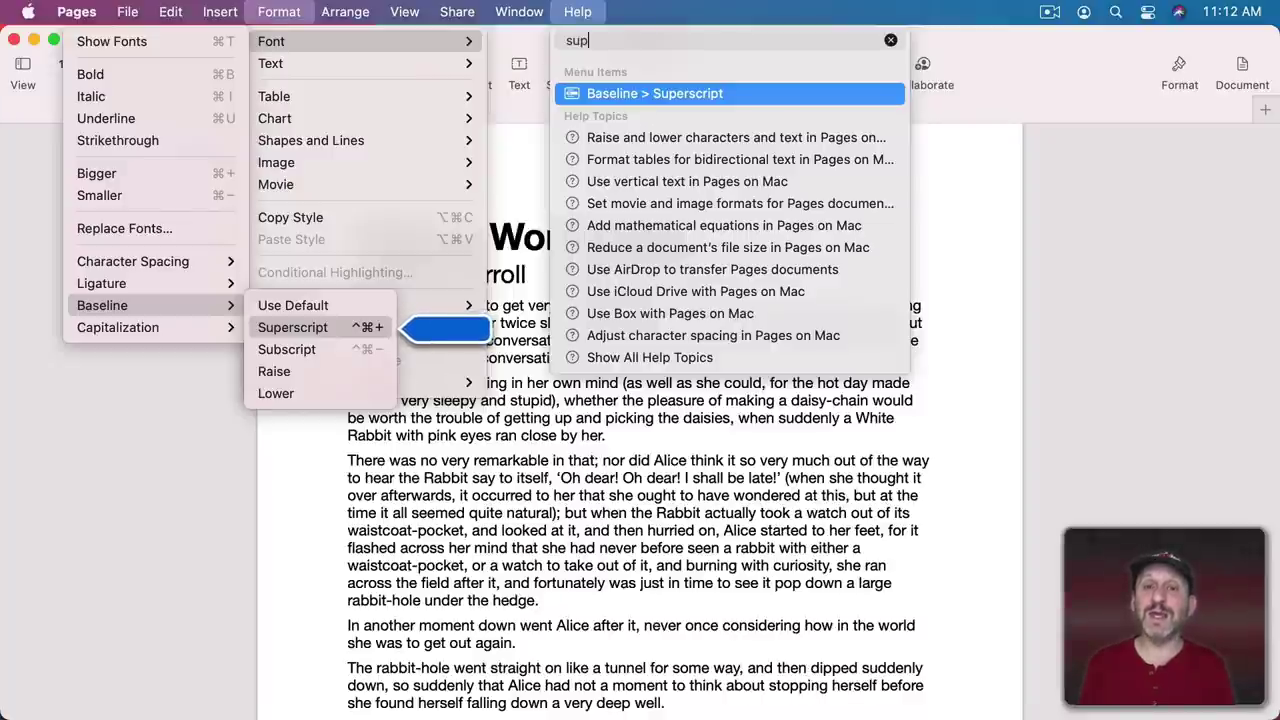
key("Return")
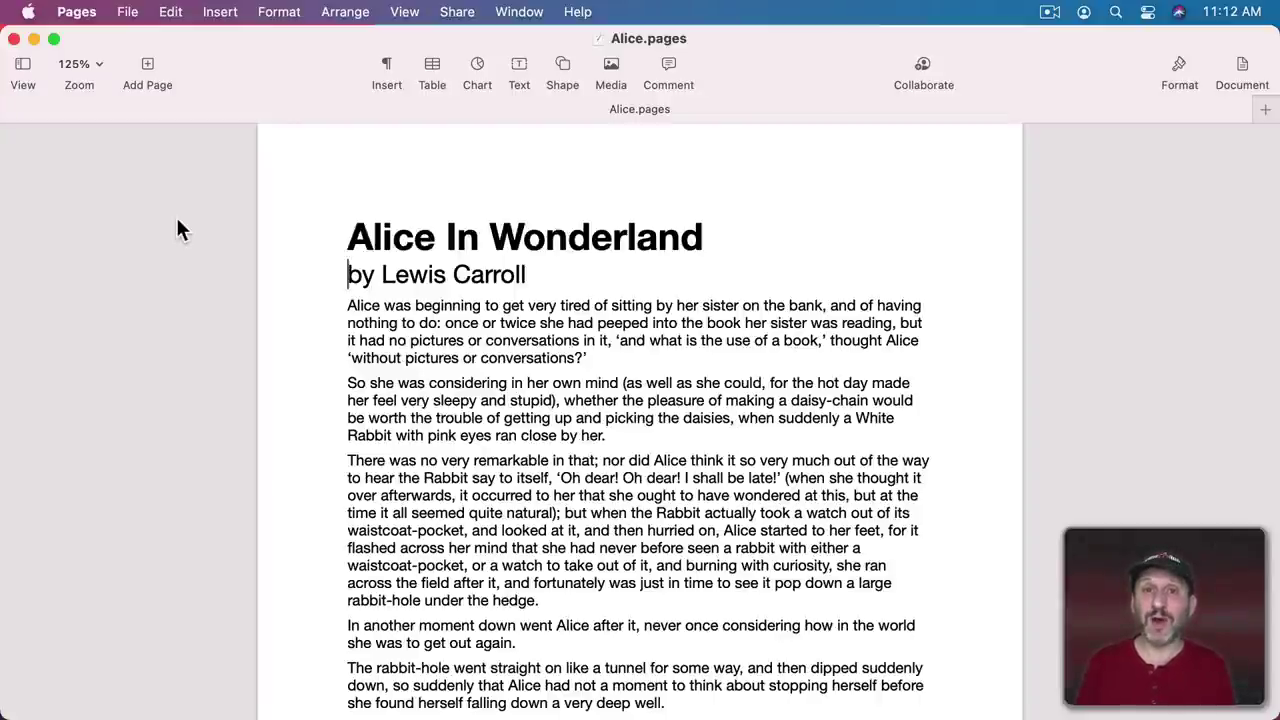
Search Help for "sup" and reveal where the Baseline > Superscript command is located, without running it.
key("shift+super")
key("shift+super+slash")
type("sup")
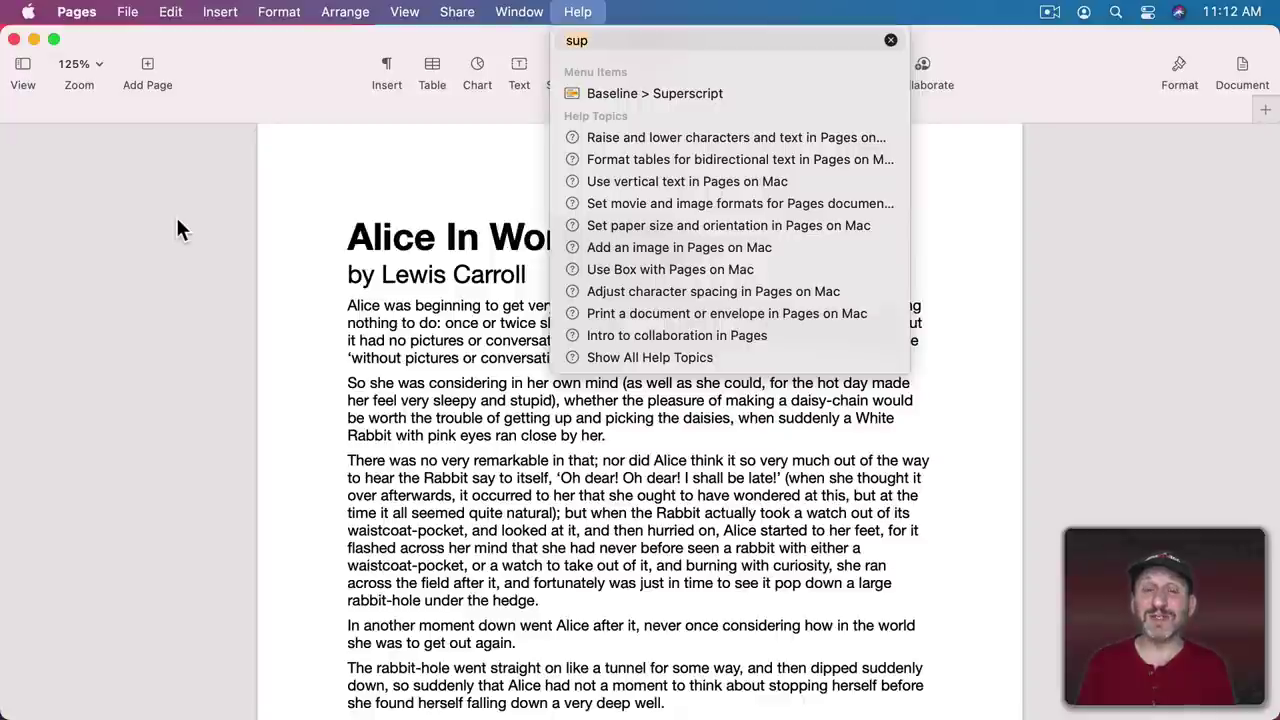
key("Down")
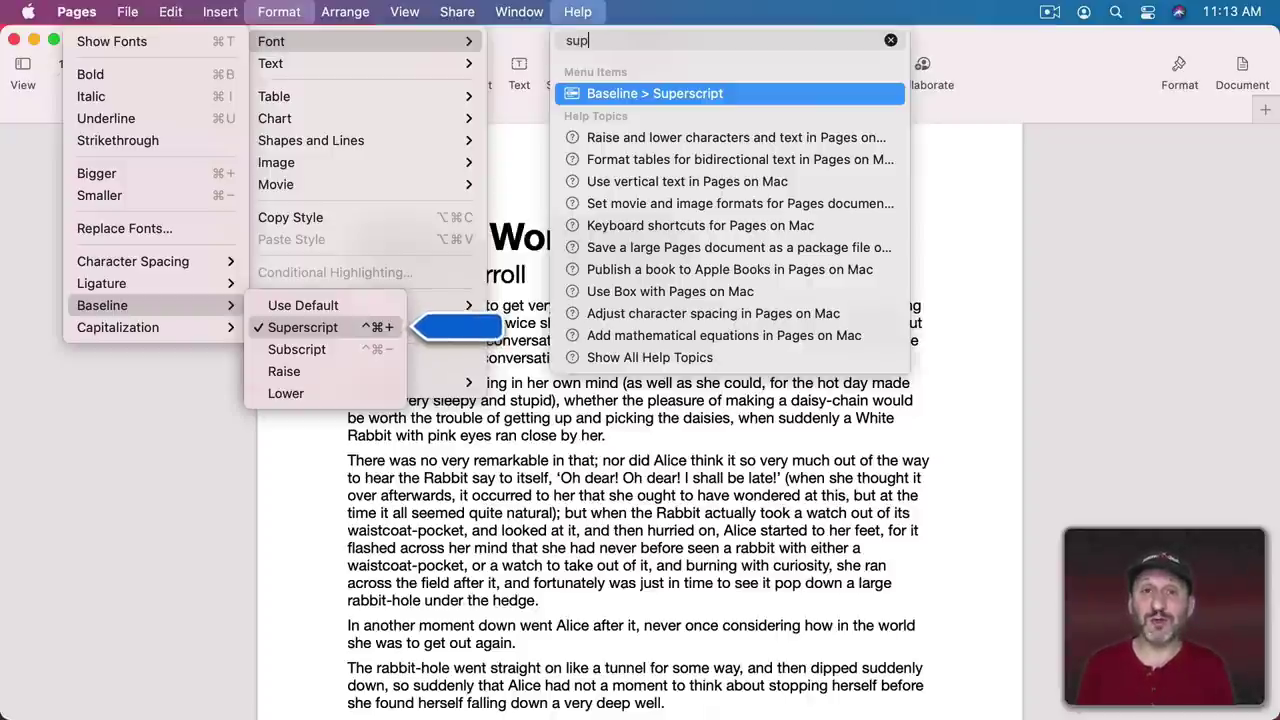
left_click(1068, 396)
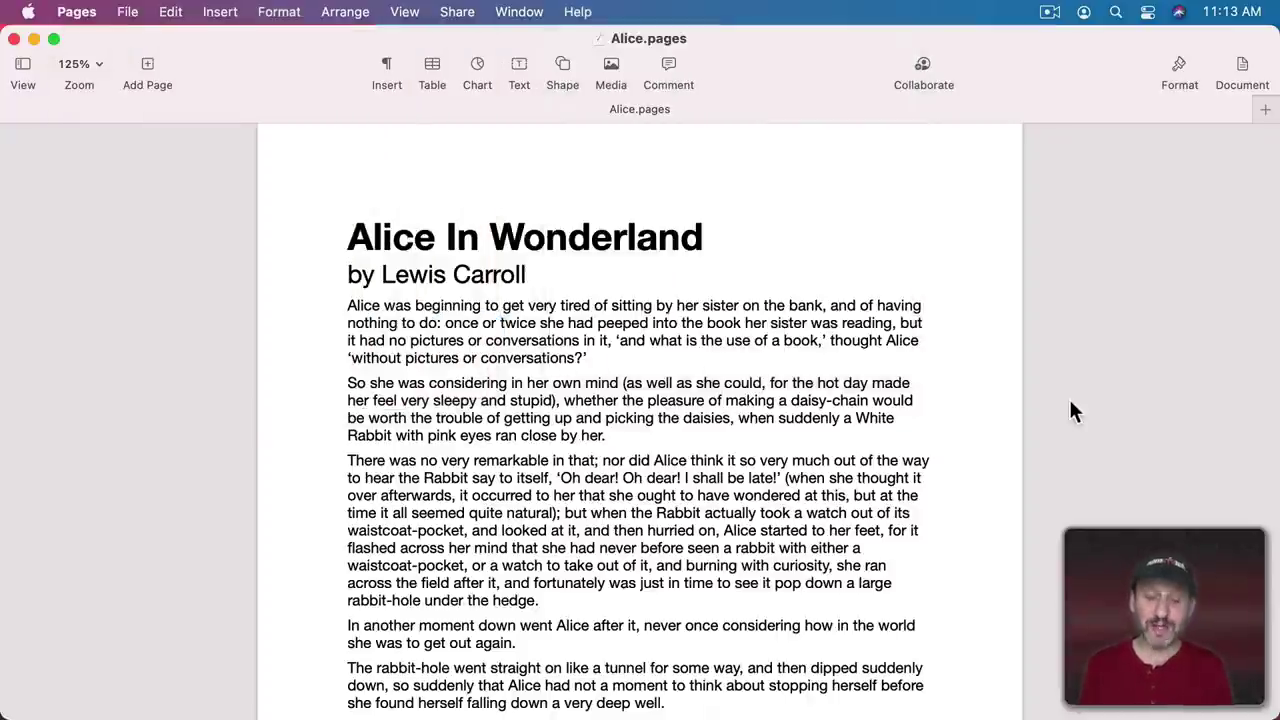
Browse the menu bar from Help back to Format, highlight Font > Italic, and close it without applying.
key("shift+super+slash")
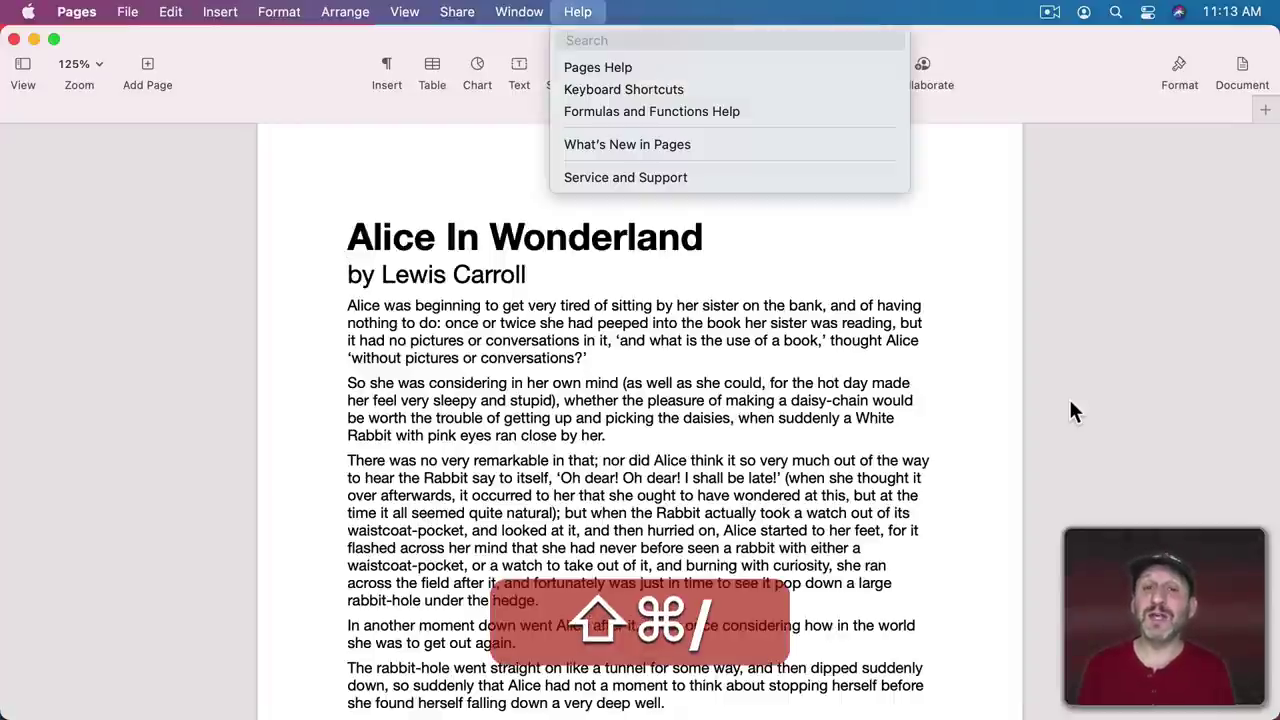
key("Left")
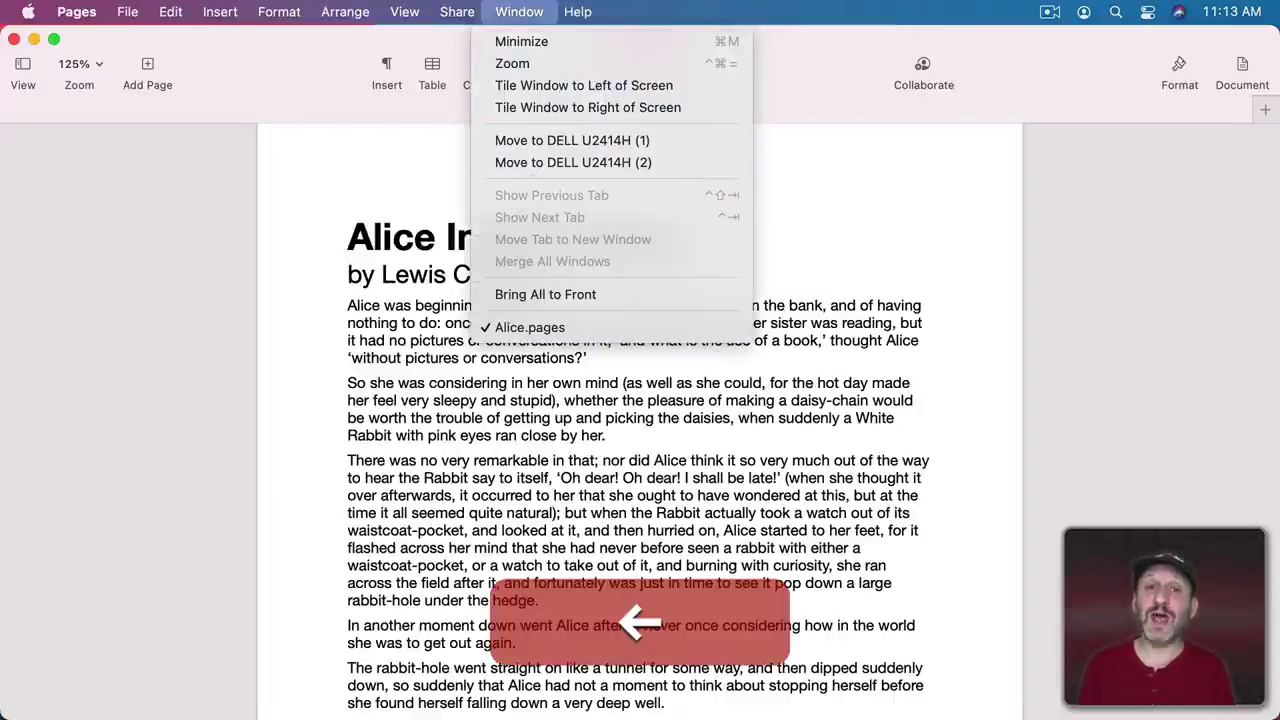
key("Left")
key("Left")
key("Left")
key("Left")
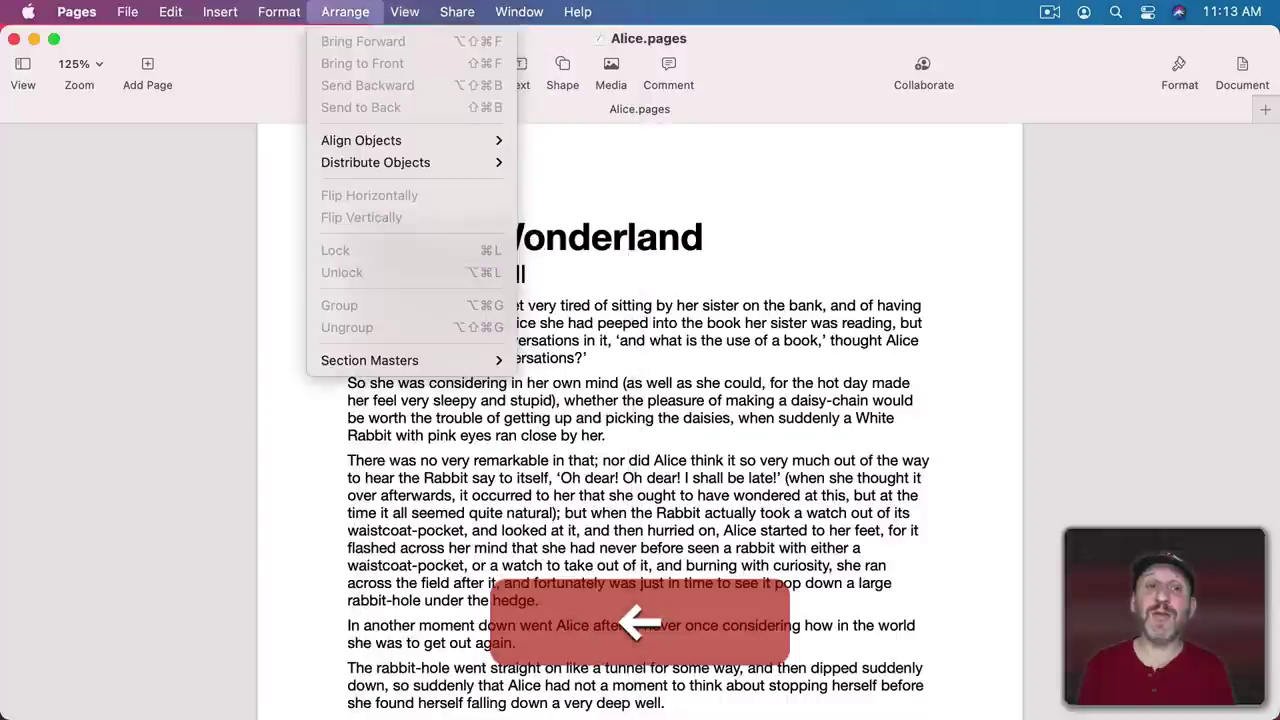
key("Down")
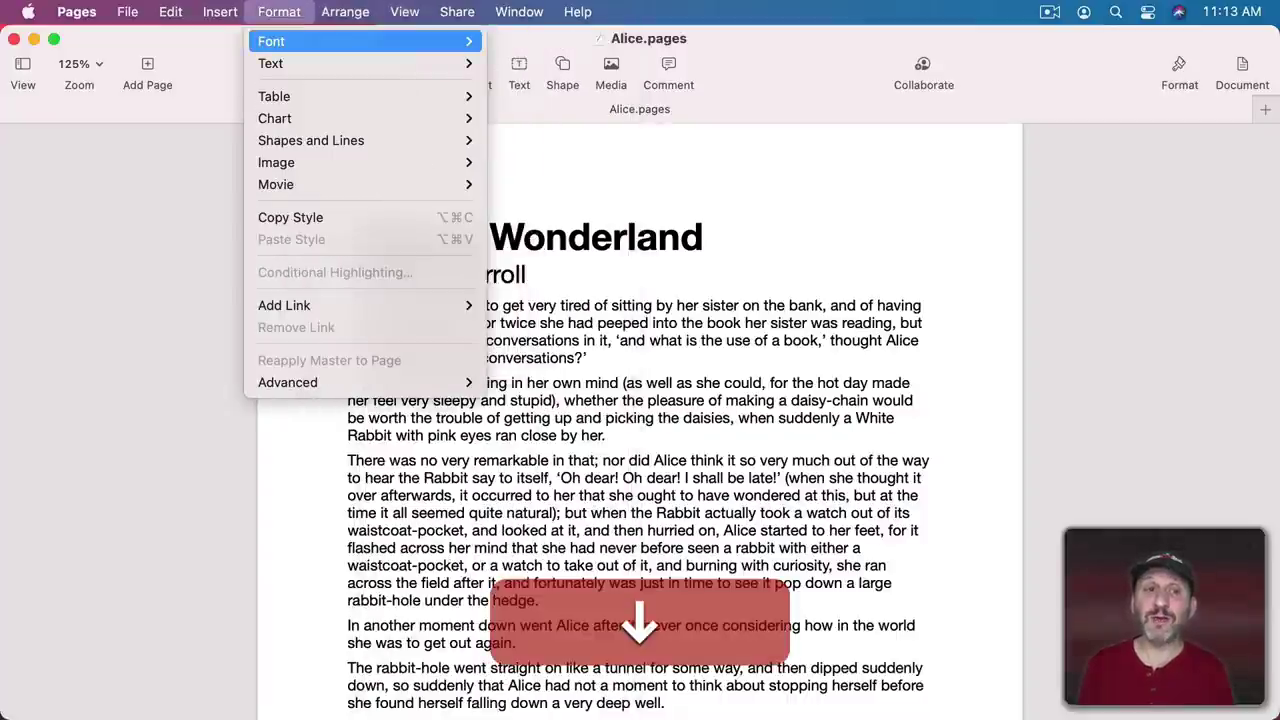
key("Right")
key("Down")
key("Down")
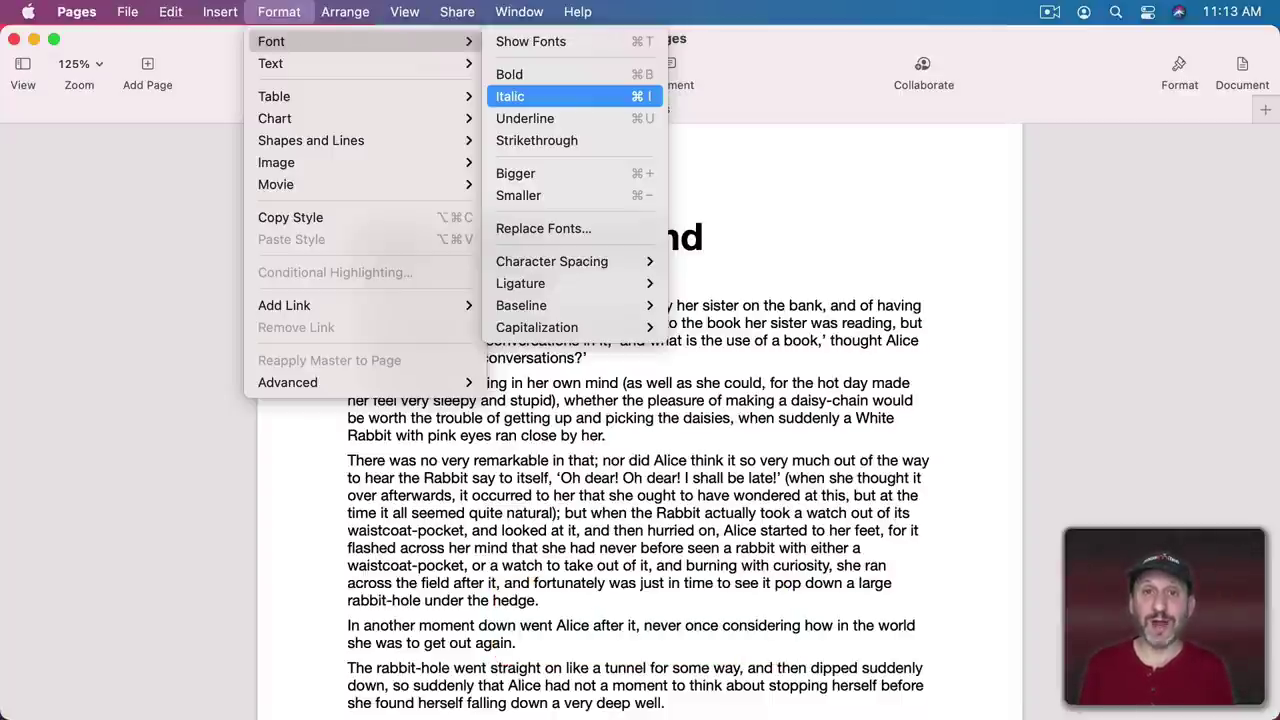
left_click(1068, 396)
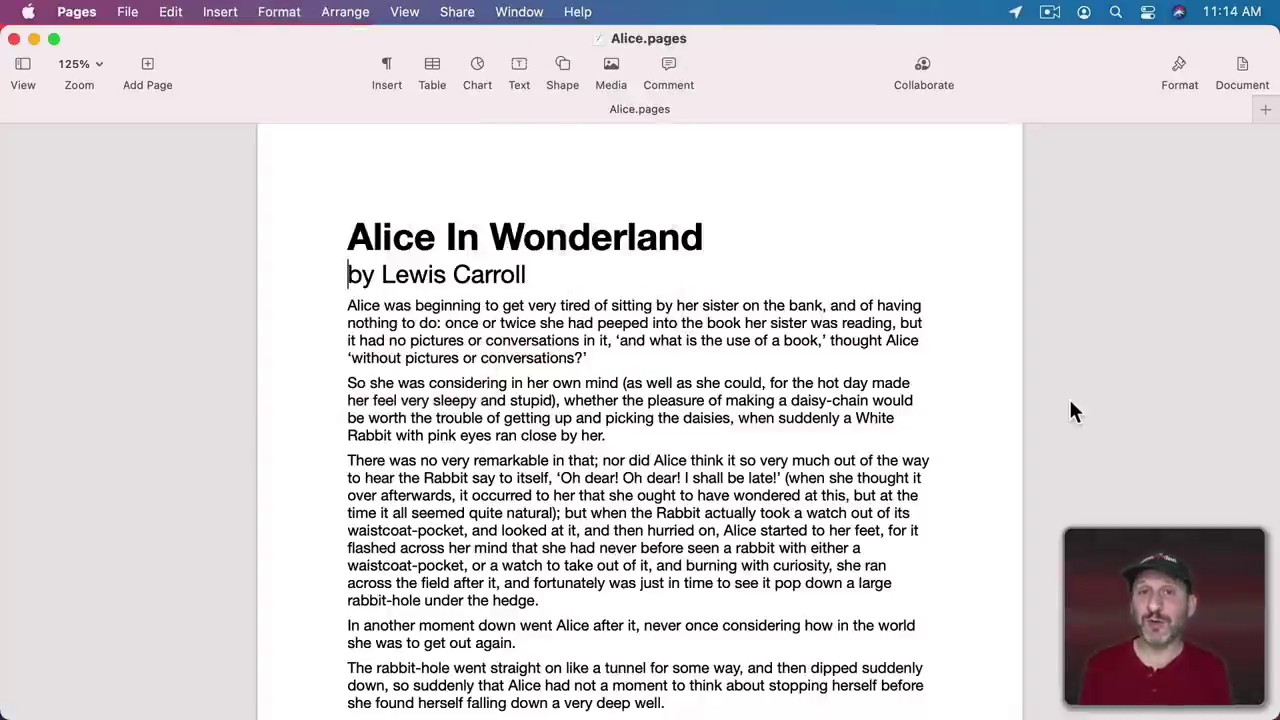
Move keyboard focus to the menu bar, step from the Apple menu to View, and leave without opening any menu.
key("ctrl+F2")
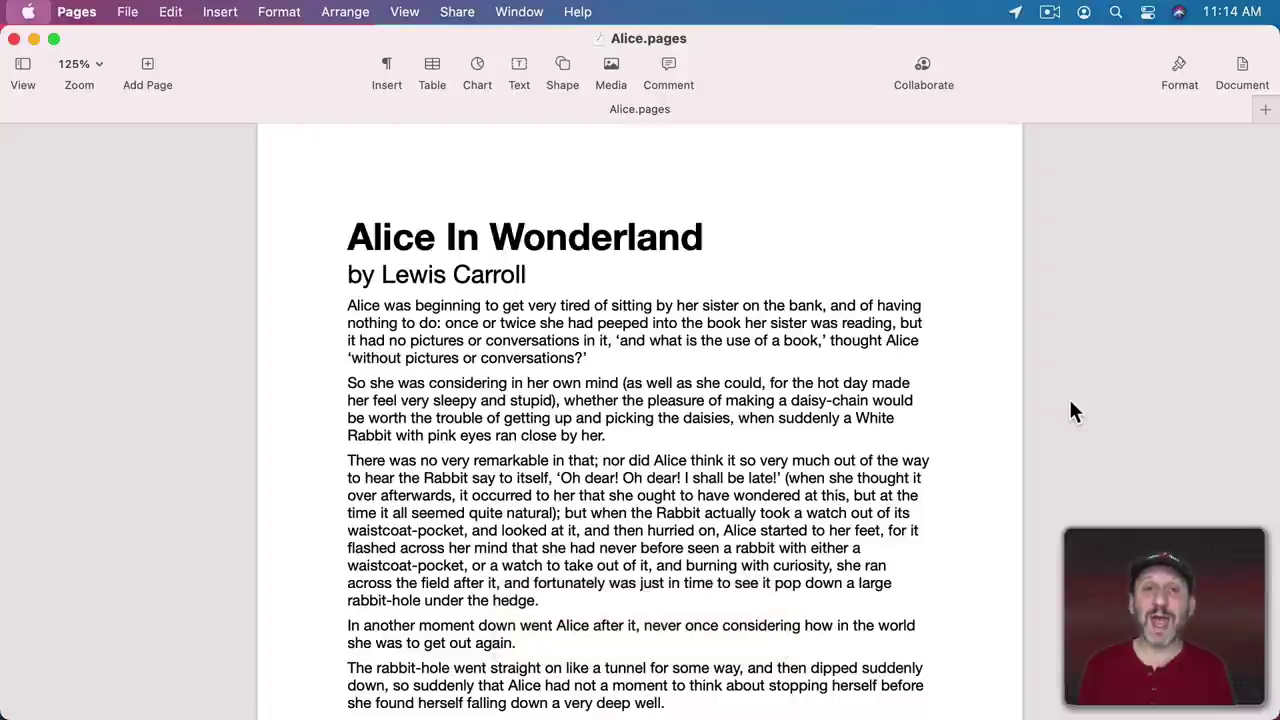
key("Right")
key("Right")
key("Right")
key("Right")
key("Right")
key("Right")
key("Right")
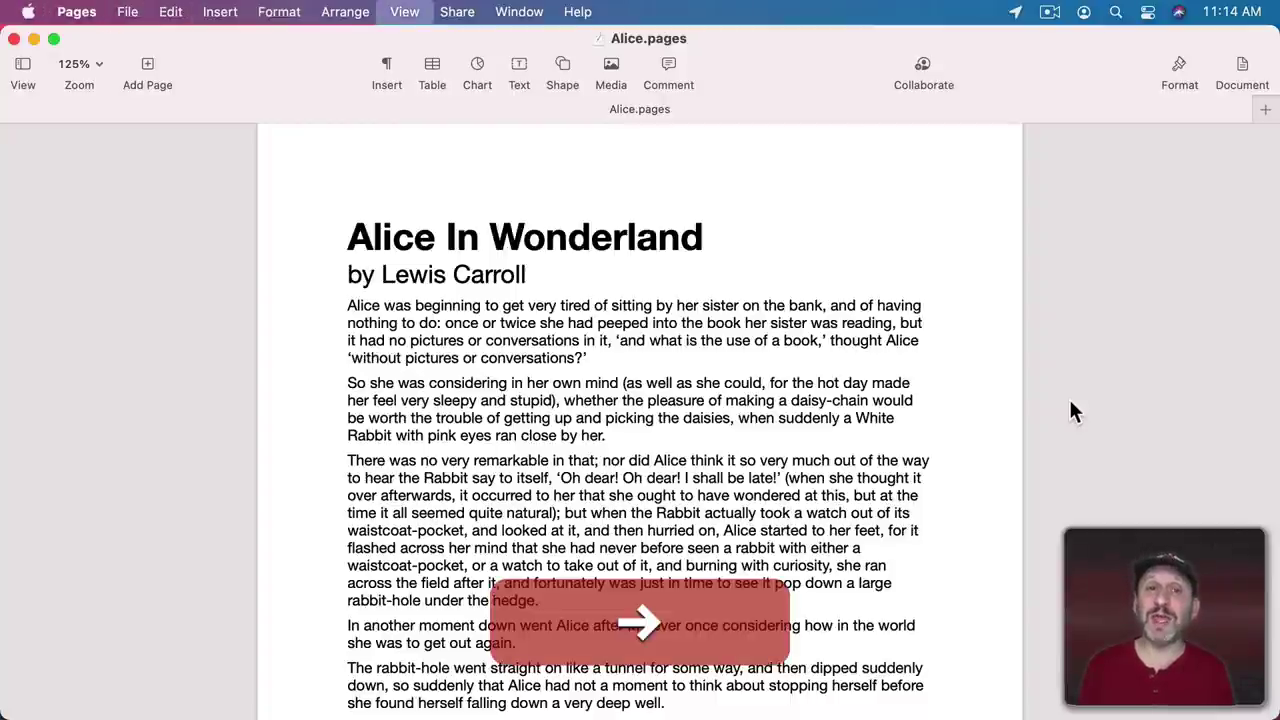
key("Escape")
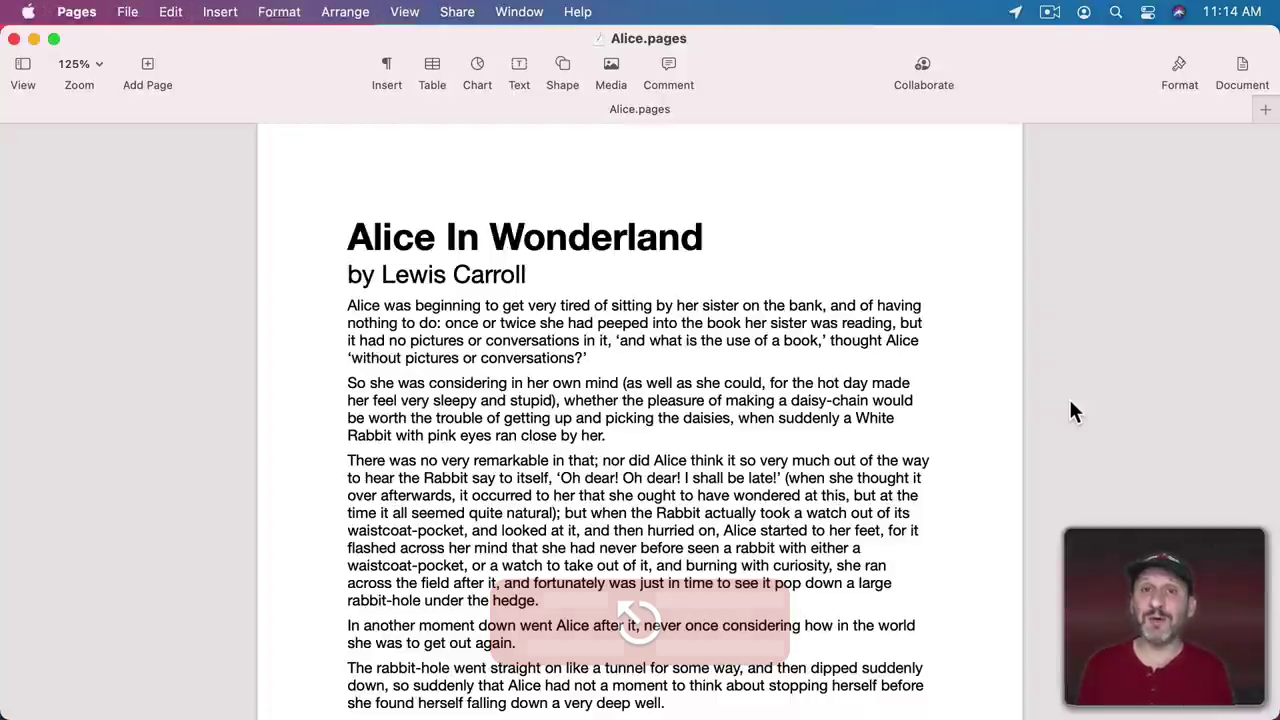
Open the Help search for Pages.
key("shift+super+slash")
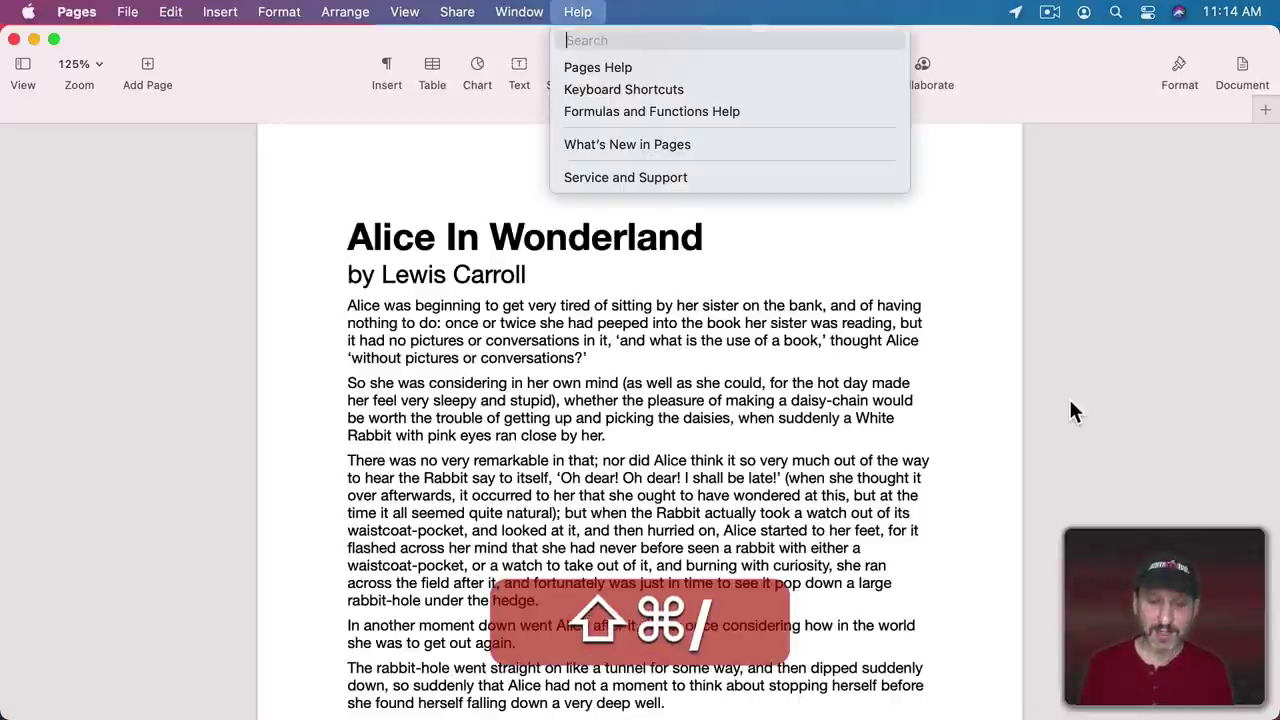